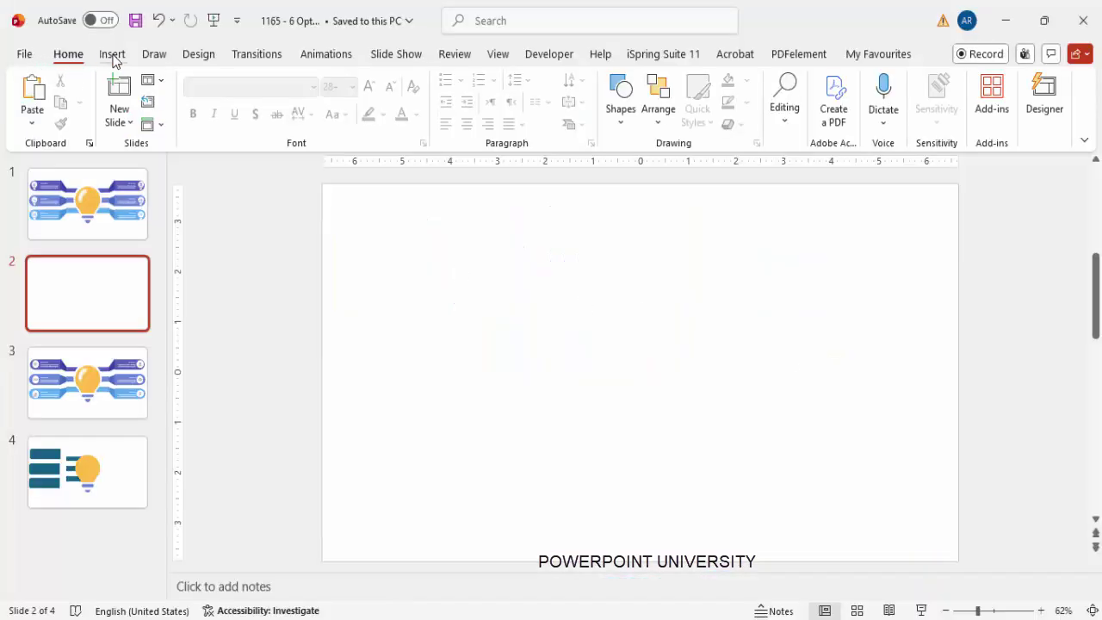
- Search the stock icons for 'bulb' and insert the first lightbulb icon onto slide 2
left_click(365, 95)
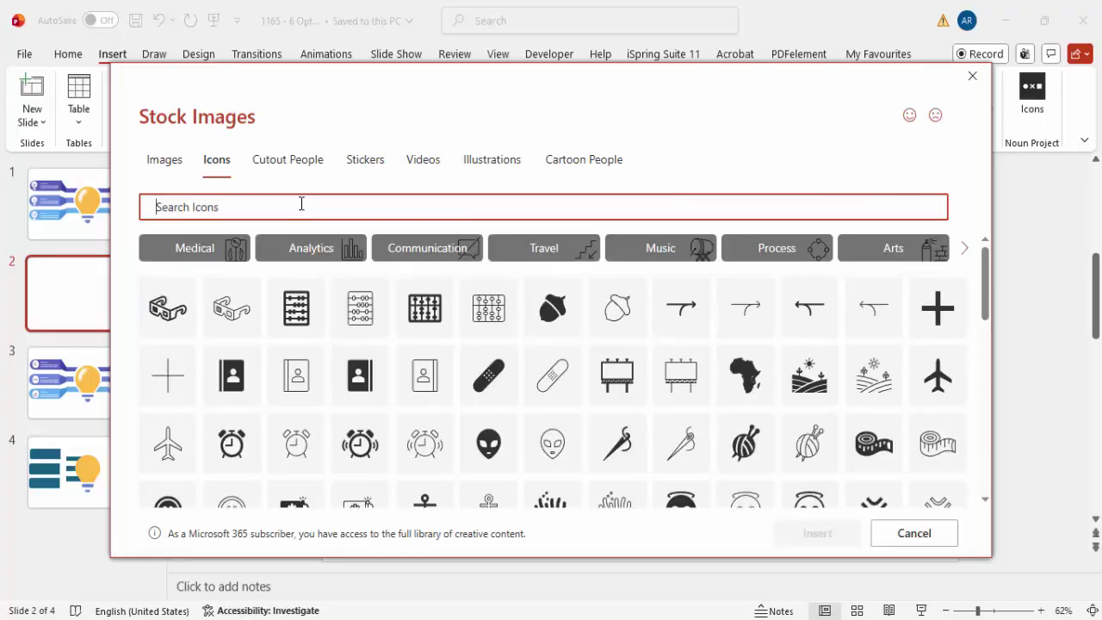
type("bulb")
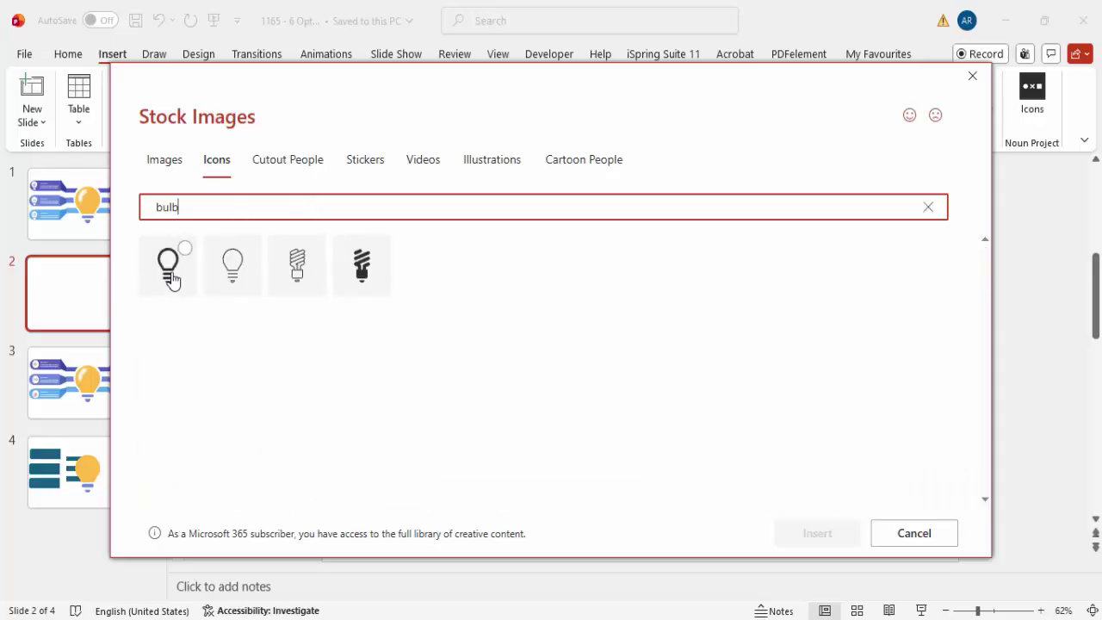
left_click(169, 267)
left_click(799, 538)
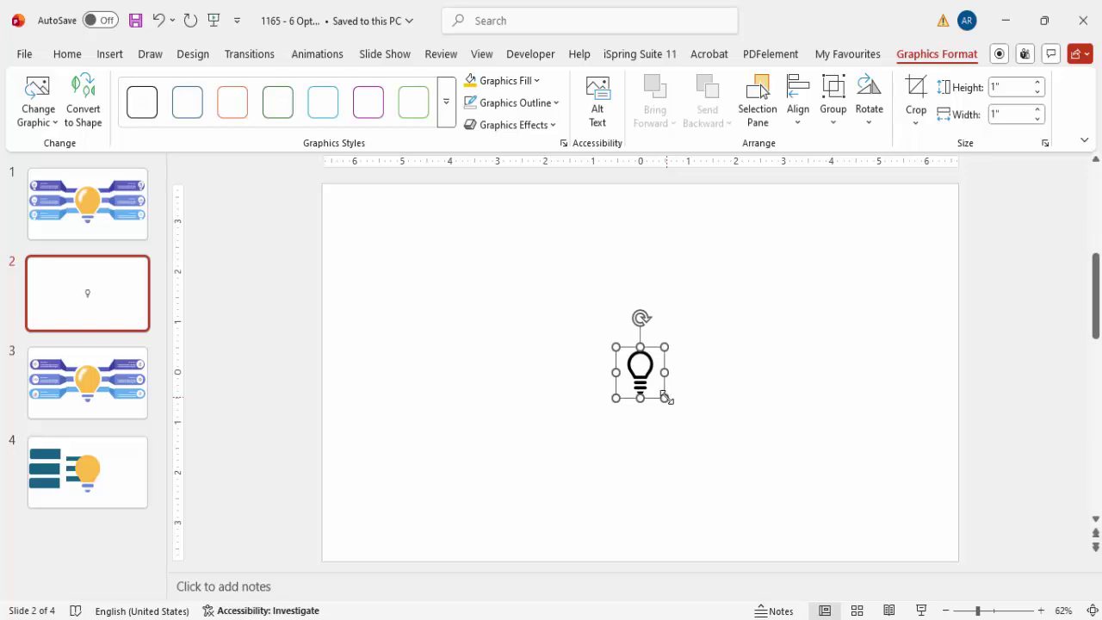
- Enlarge the bulb icon to 4.8 inches and centre it horizontally and vertically
left_click_drag(659, 399, 777, 517)
left_click_drag(617, 347, 549, 276)
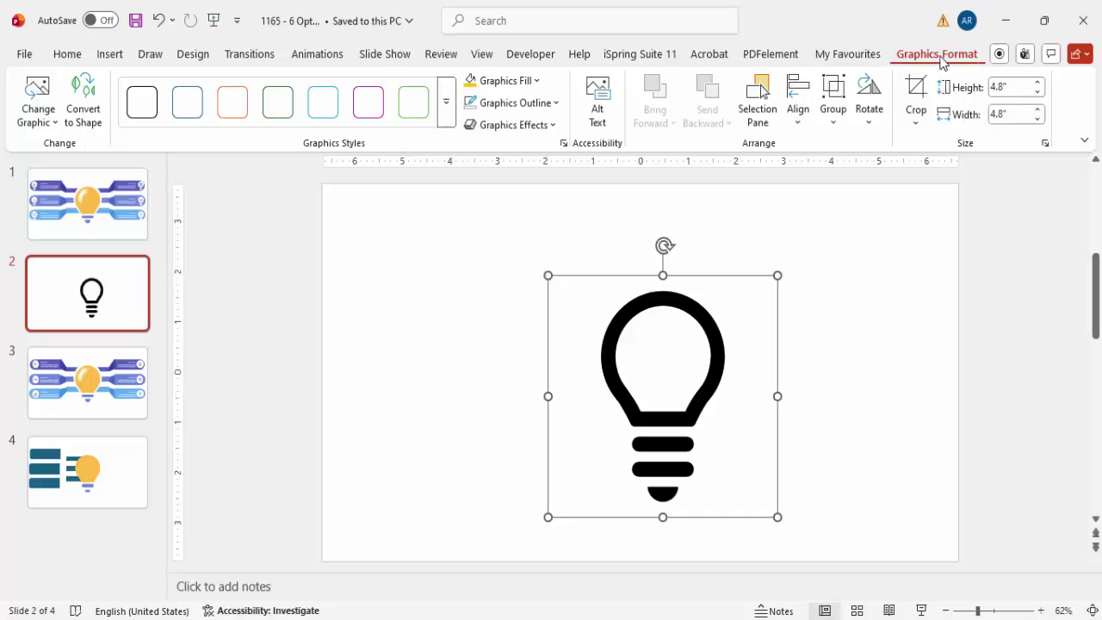
left_click(798, 120)
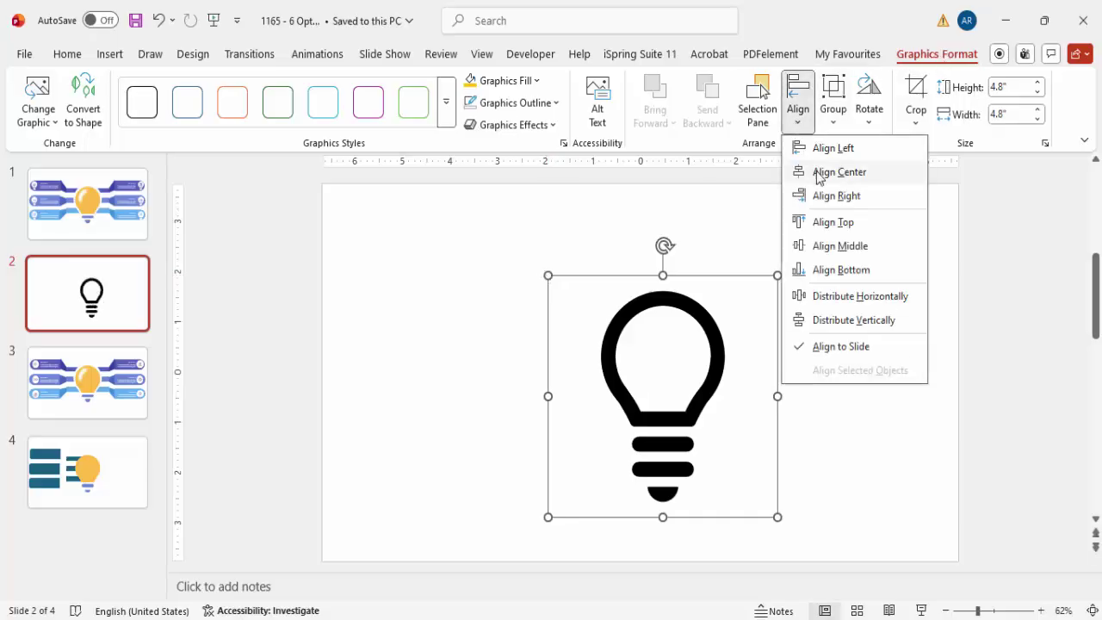
left_click(837, 173)
left_click(798, 102)
left_click(831, 246)
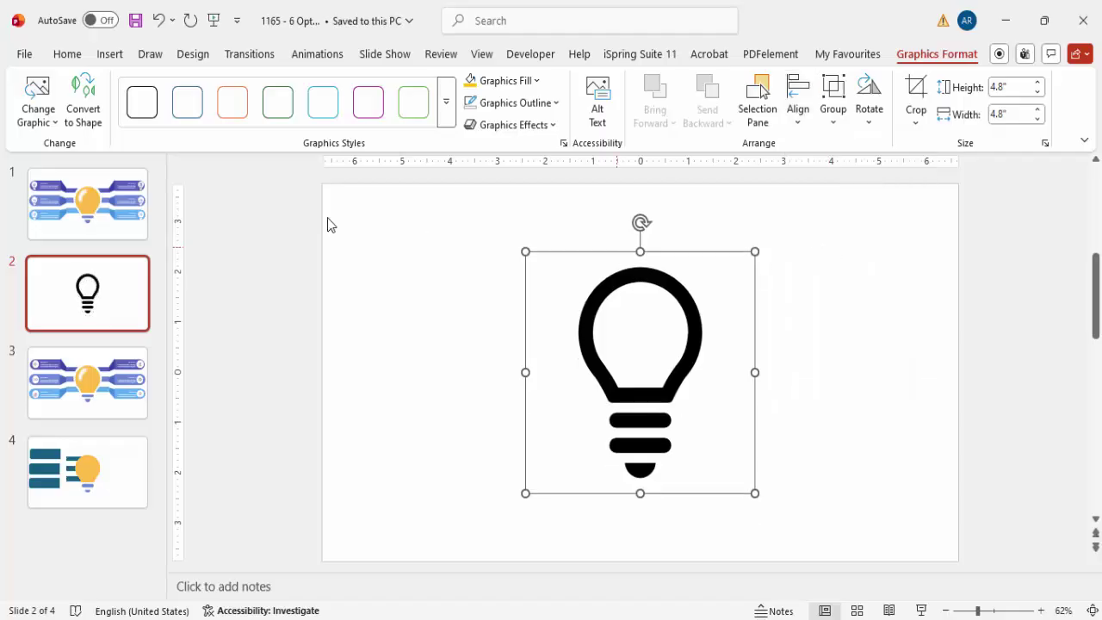
- Convert the icon to shapes, delete the second base bar and move the bottom cap up
left_click(84, 121)
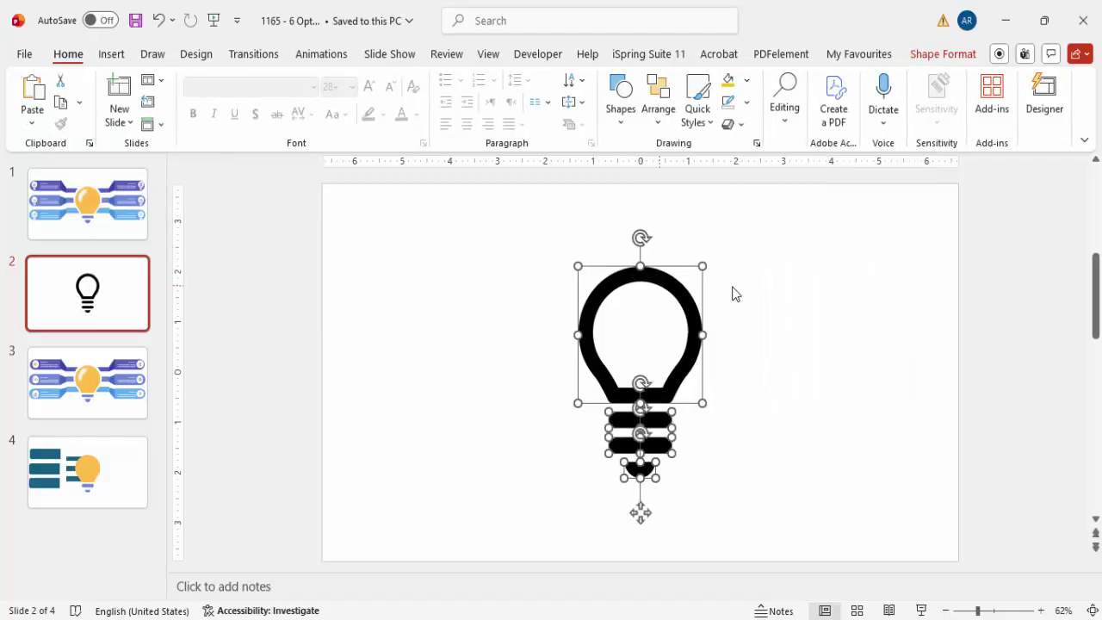
left_click(711, 405)
left_click(653, 444)
key("Delete")
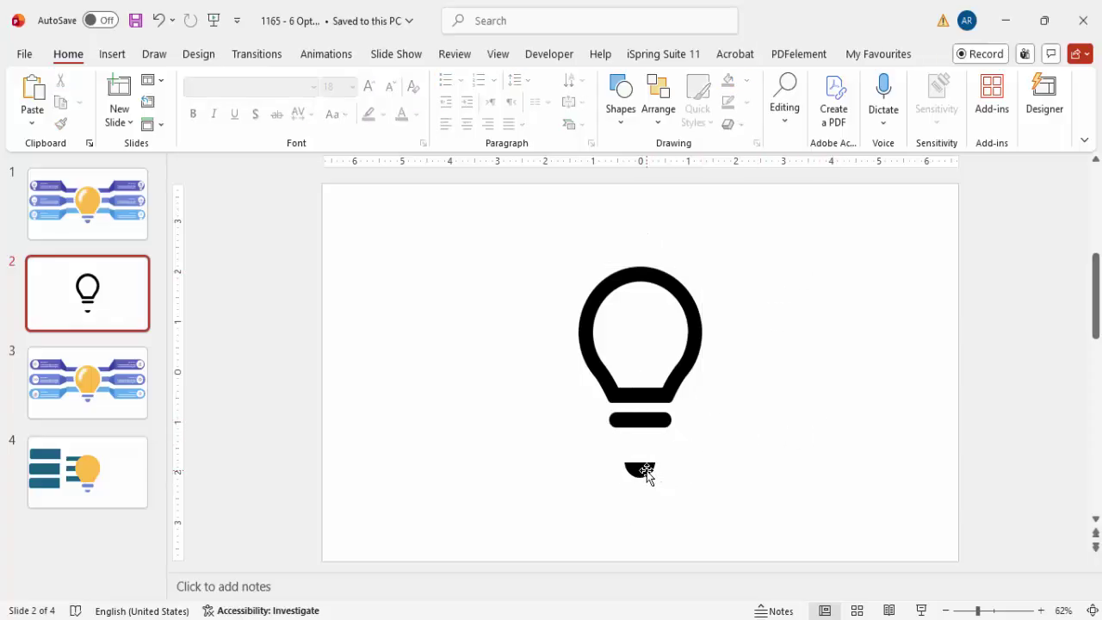
left_click(642, 470)
left_click_drag(641, 514, 641, 488)
left_click(829, 369)
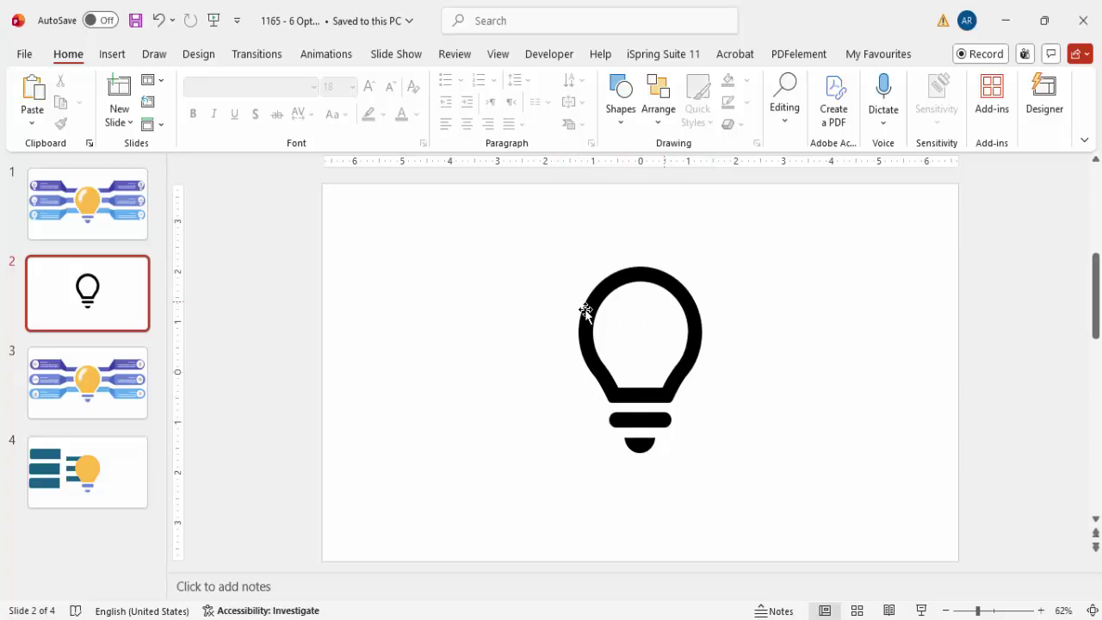
left_click(112, 54)
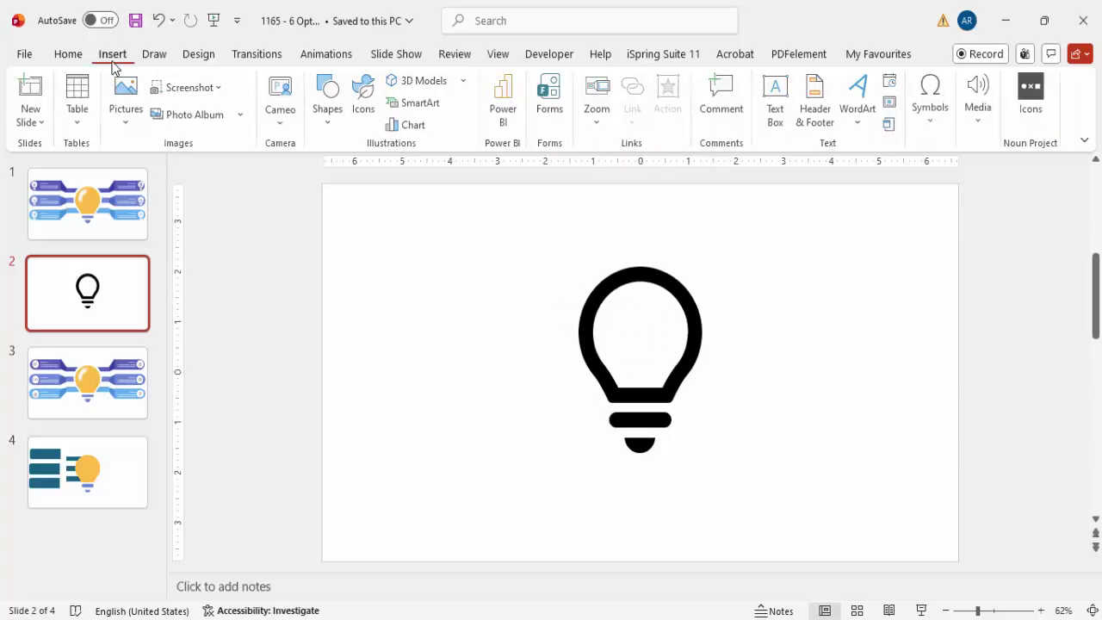
- Draw an outline-free rectangle over the bulb's glass and send it behind the bulb outline
left_click(329, 125)
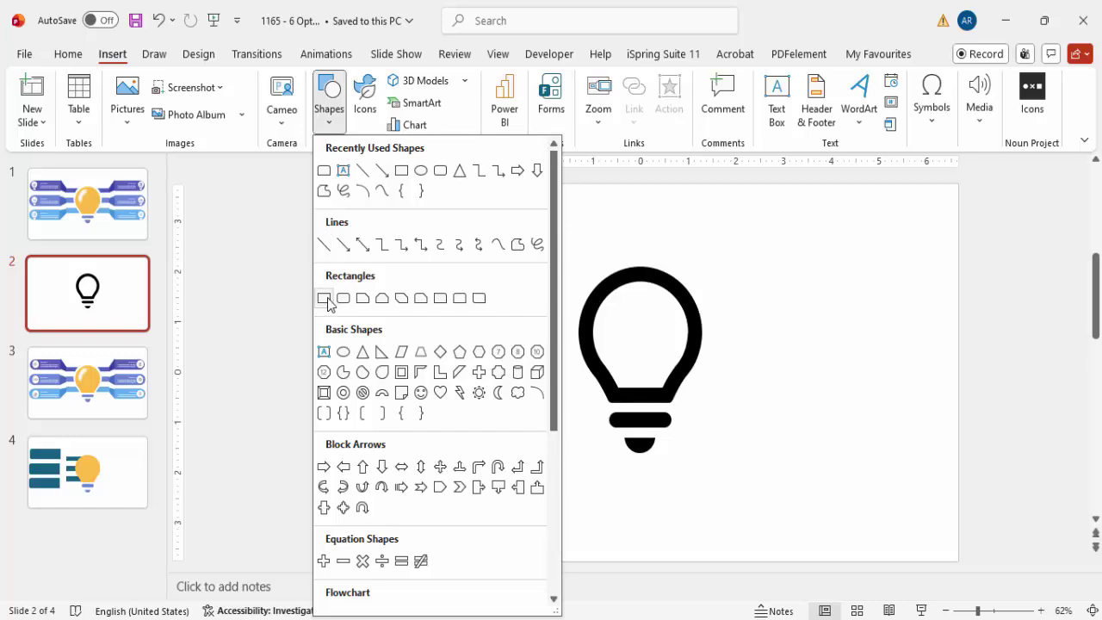
left_click(323, 299)
left_click_drag(557, 257, 725, 401)
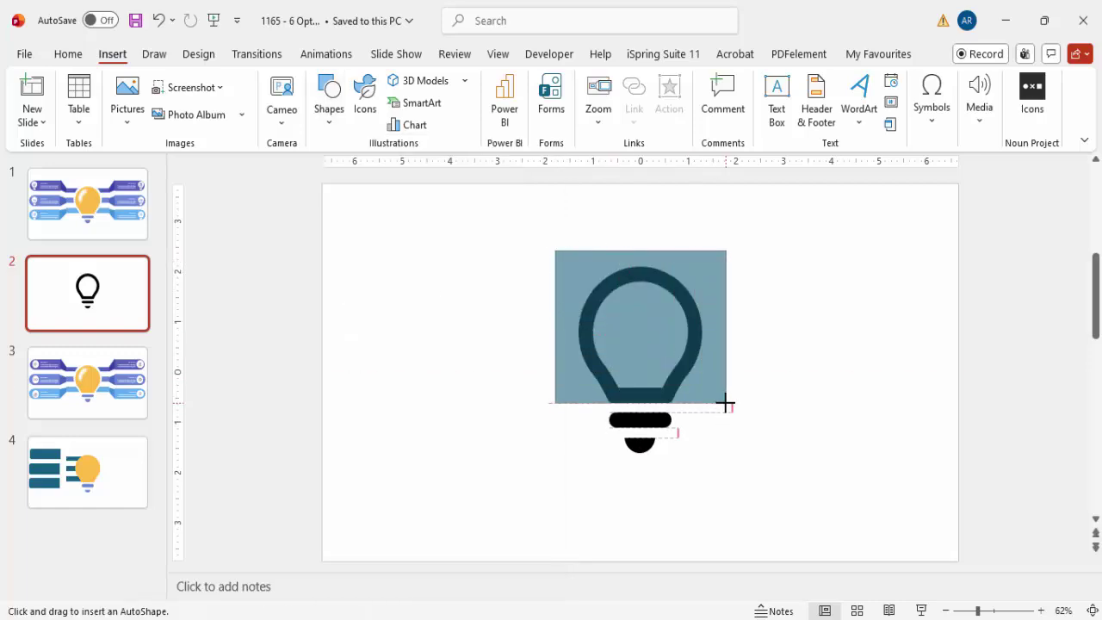
left_click_drag(725, 402, 724, 408)
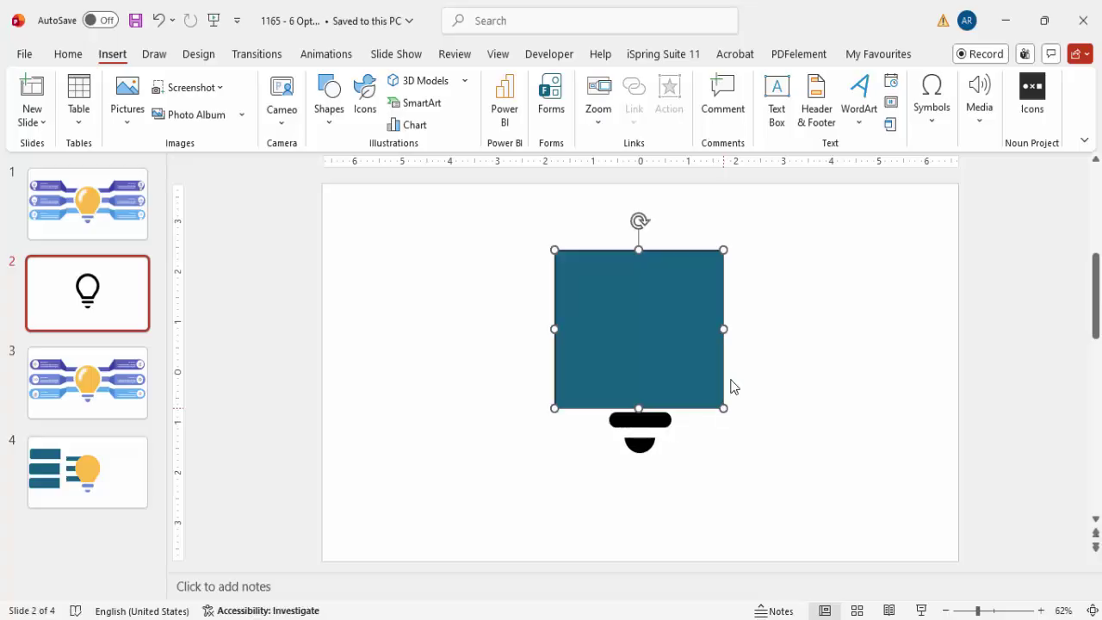
left_click(889, 104)
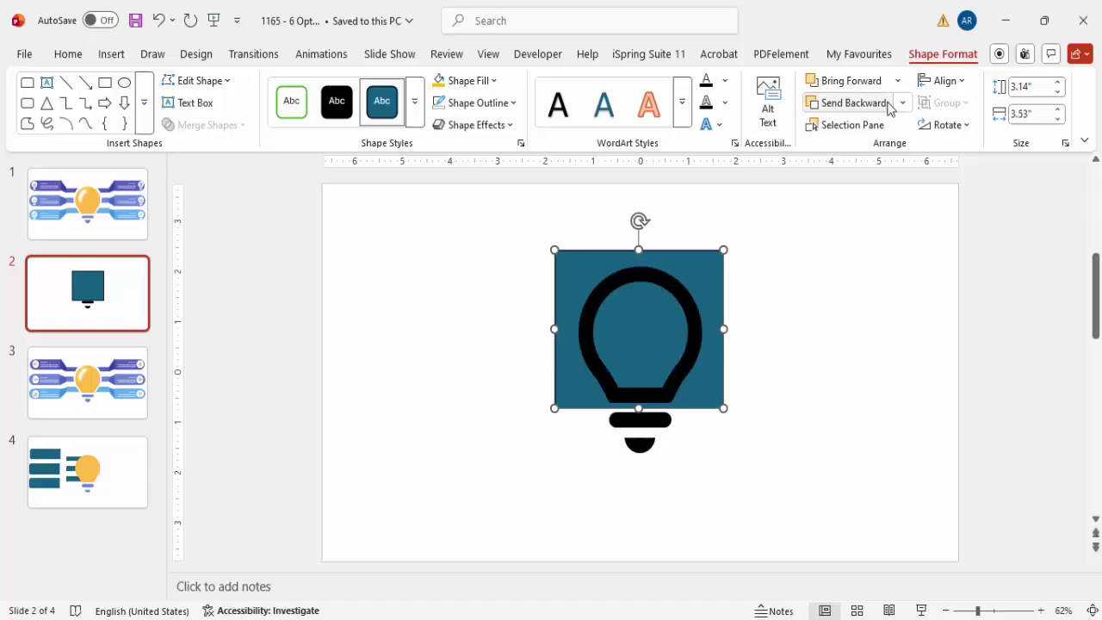
left_click(468, 104)
left_click(479, 454)
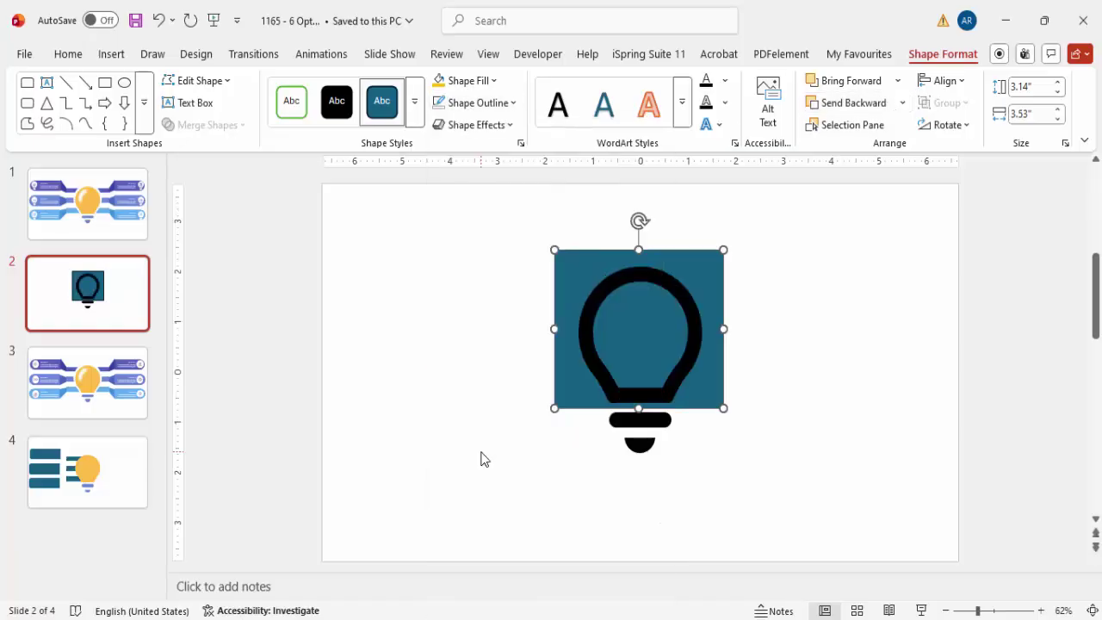
- Fragment the rectangle with the bulb outline, delete the leftover piece, and select all the bulb pieces
left_click(662, 277, "shift")
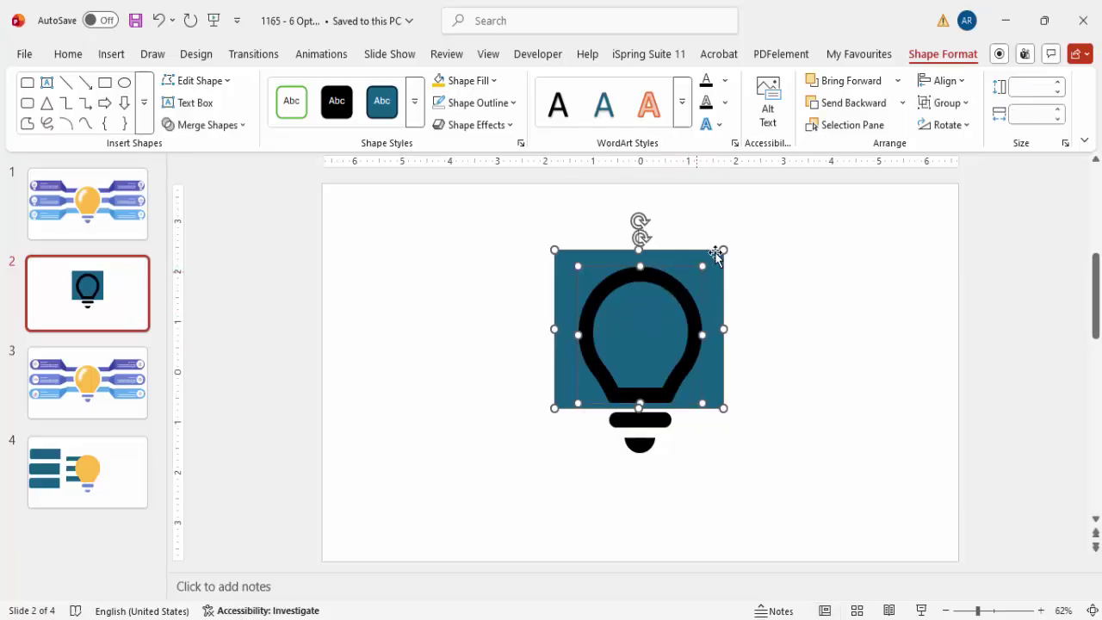
left_click(217, 127)
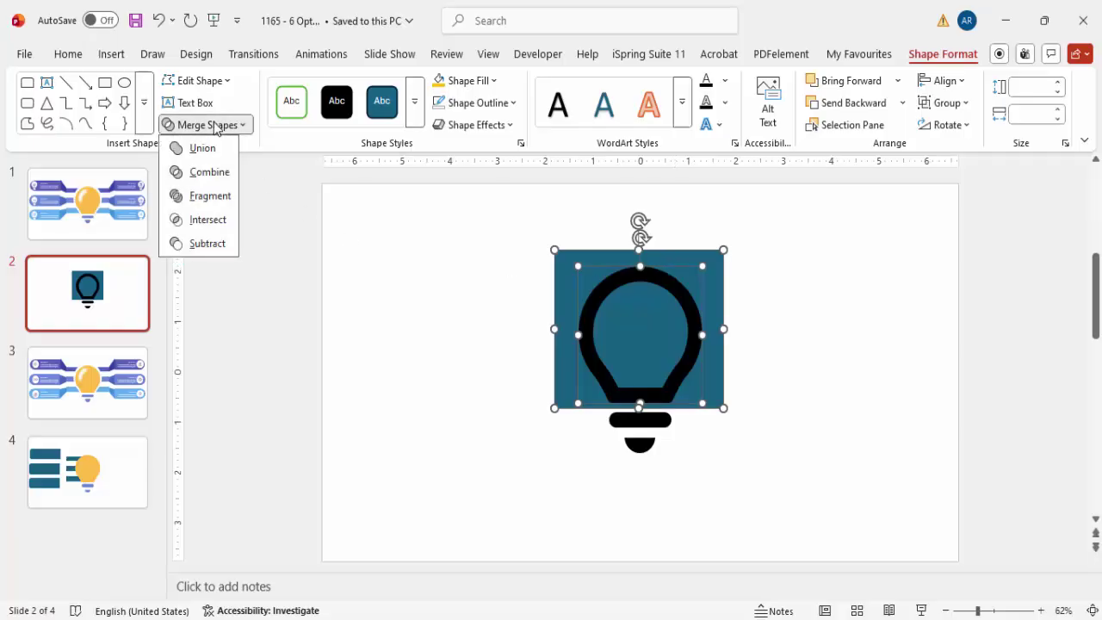
left_click(203, 197)
left_click(695, 260)
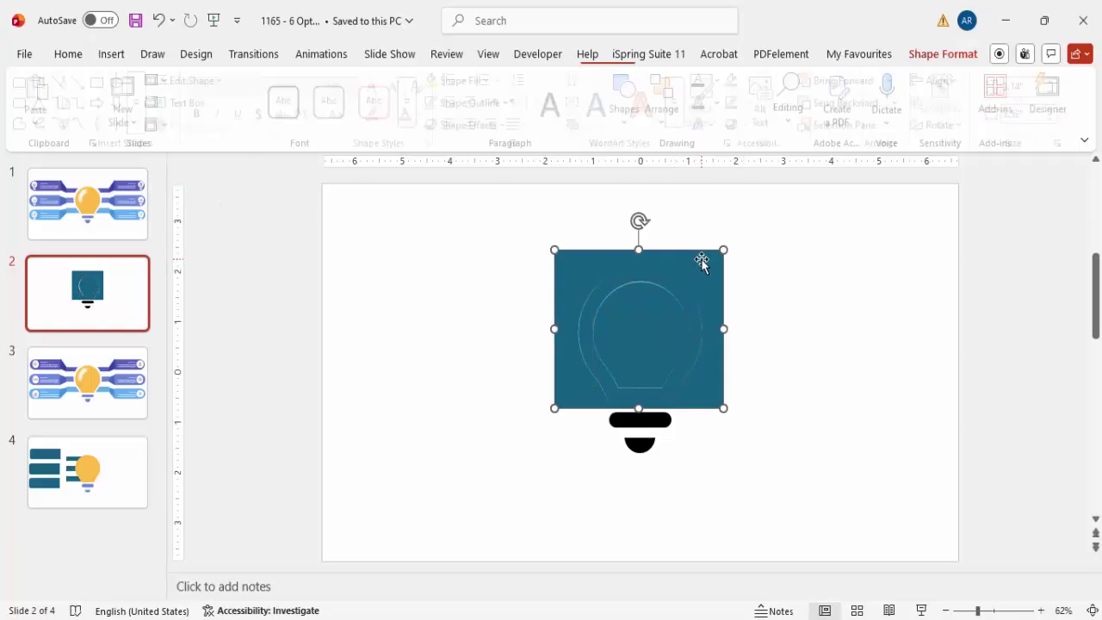
key("Delete")
left_click_drag(488, 234, 744, 408)
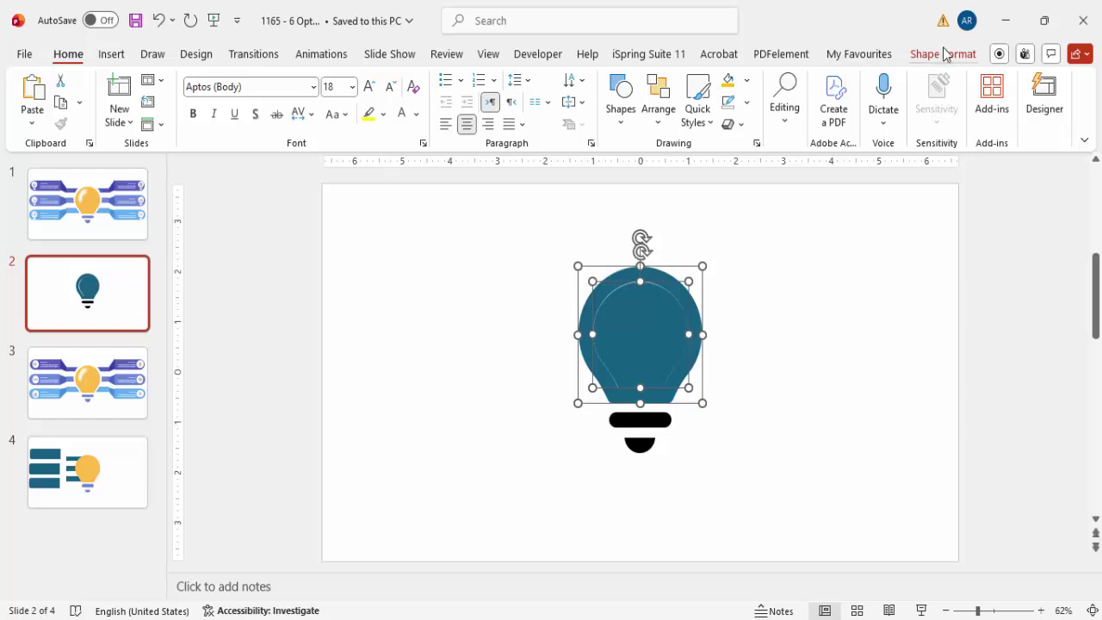
- Unite the bulb pieces into one shape and fill it yellow
left_click(217, 127)
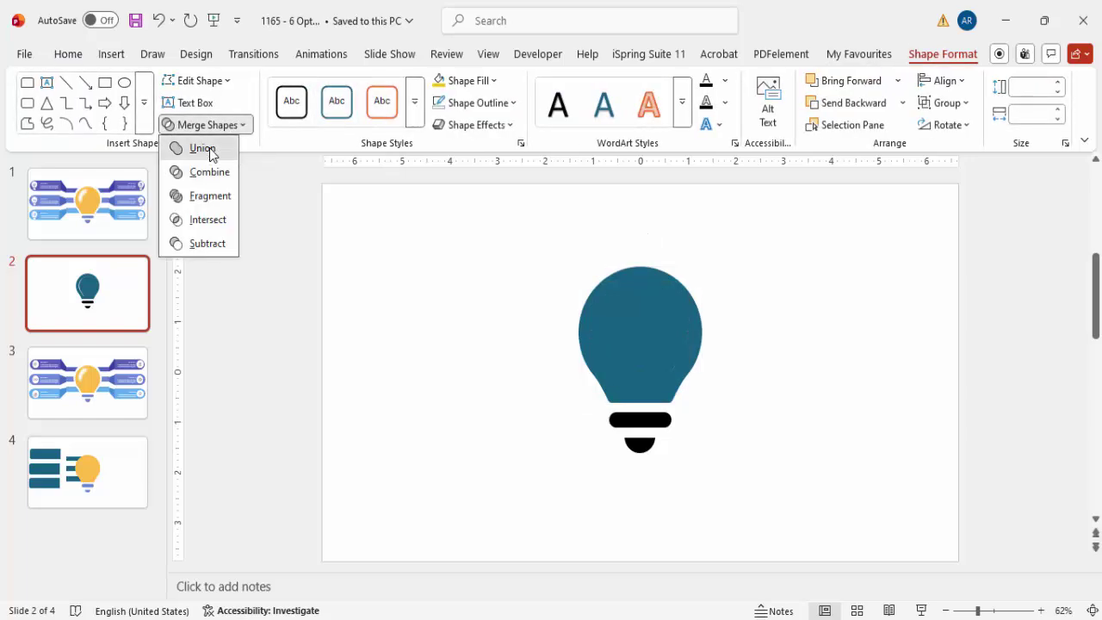
left_click(212, 153)
left_click_drag(671, 315, 763, 319)
key("ctrl+z")
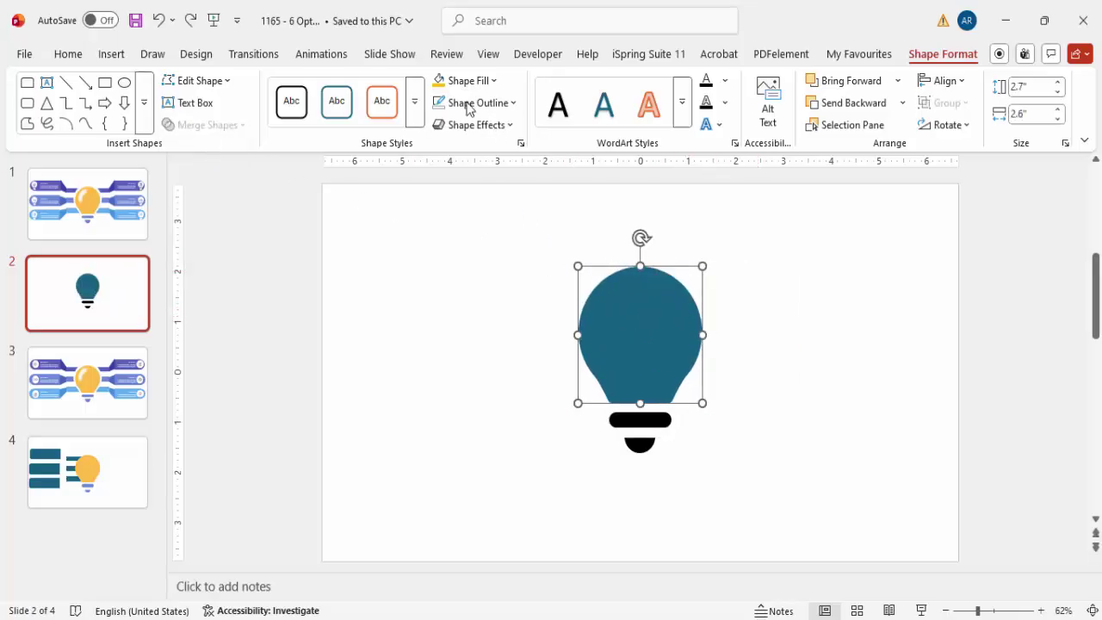
left_click(465, 83)
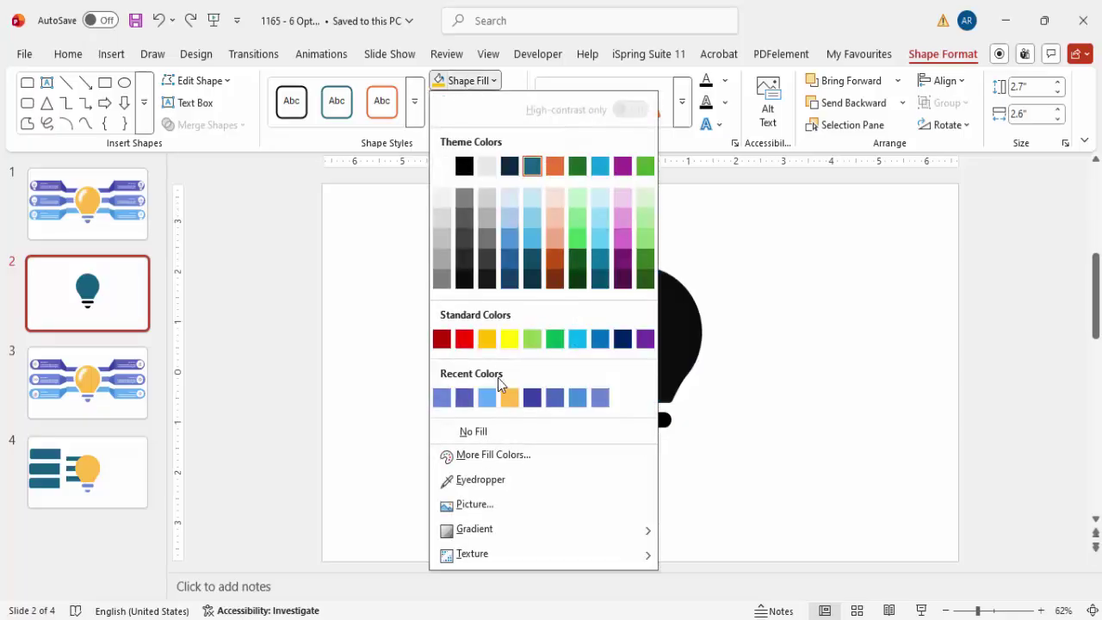
left_click(509, 399)
- Recolour the black base bar light blue-purple
left_click(640, 420)
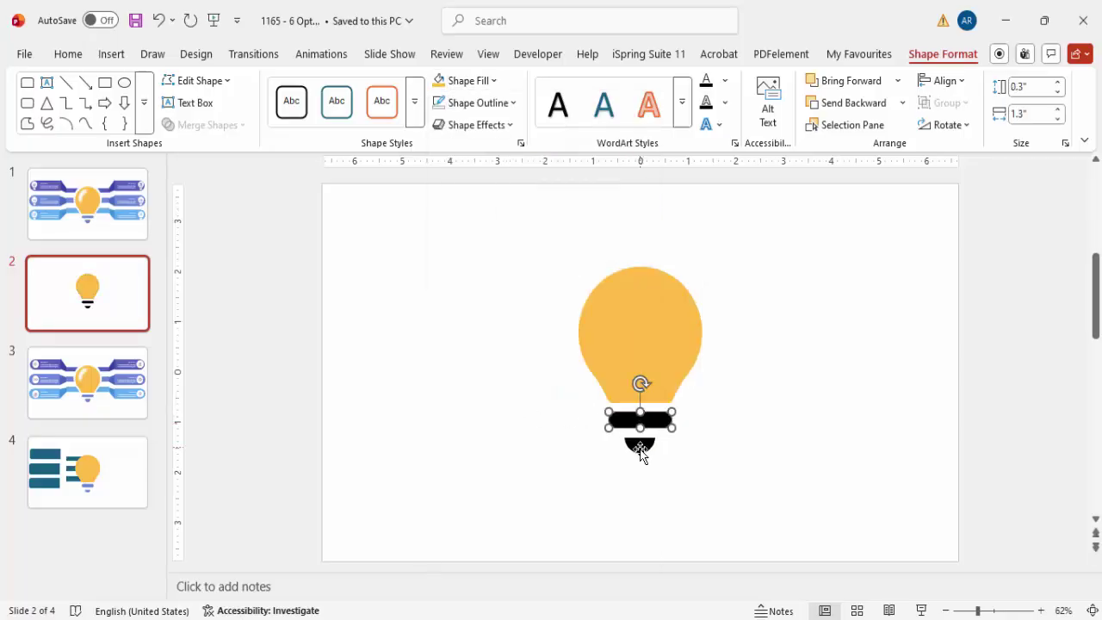
left_click(471, 81)
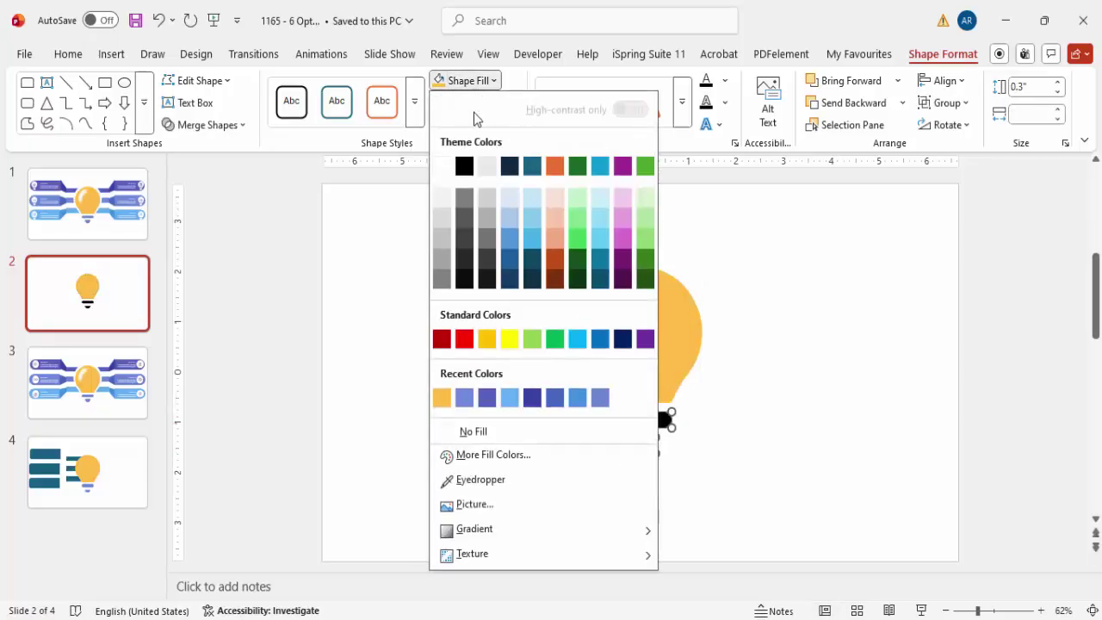
left_click(600, 399)
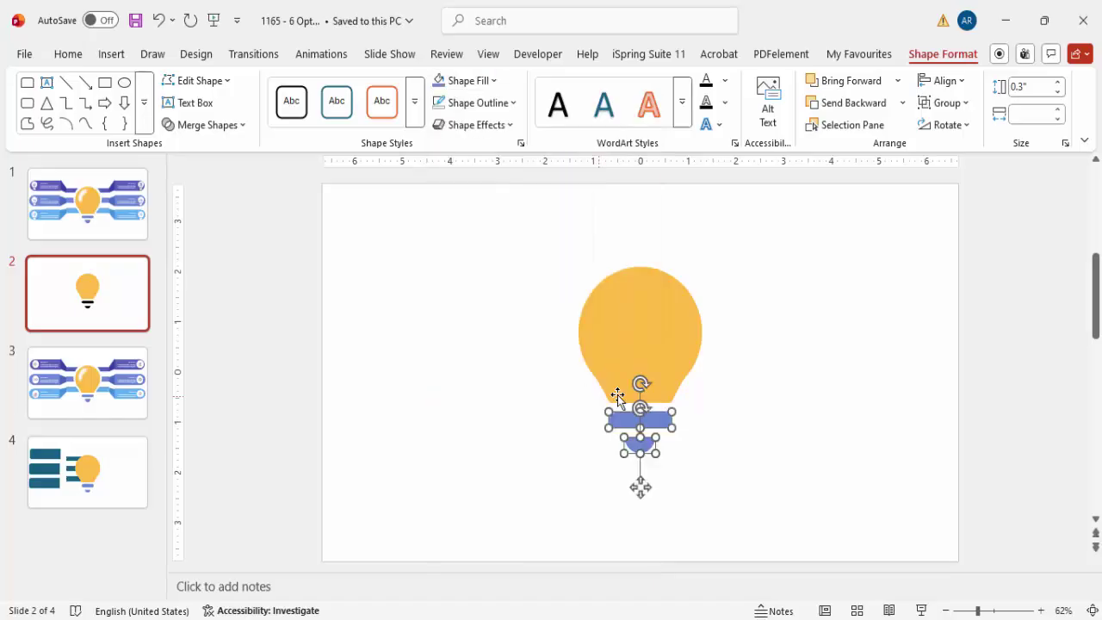
left_click(519, 264)
- Group the bulb, bar and base, then enlarge the group and centre it on the slide
left_click_drag(504, 239, 818, 589)
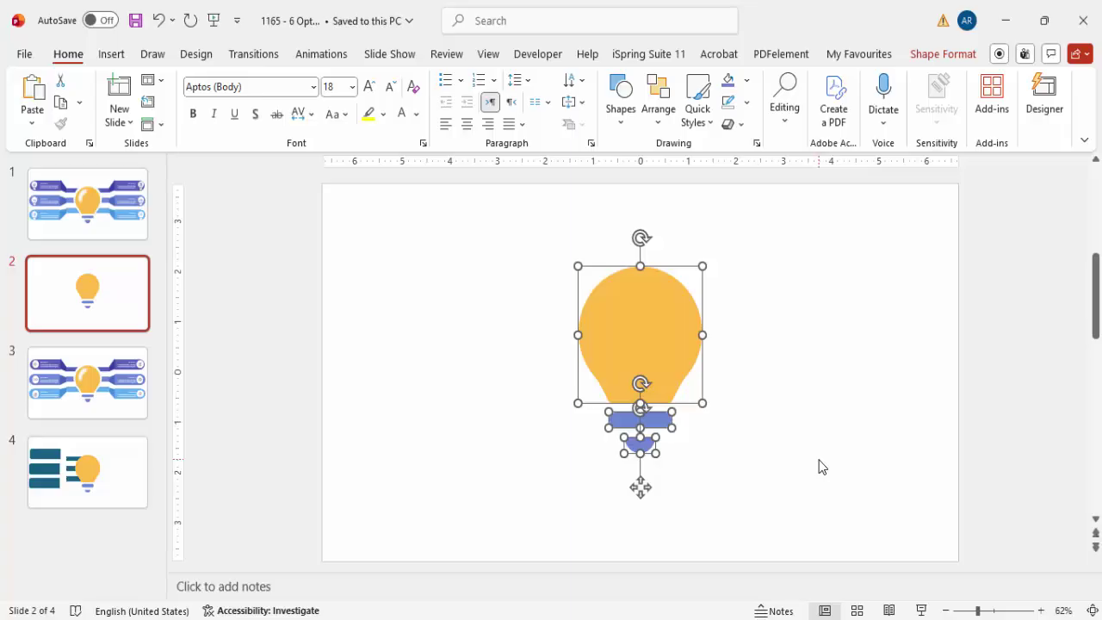
key("ctrl+g")
left_click_drag(709, 461, 749, 520)
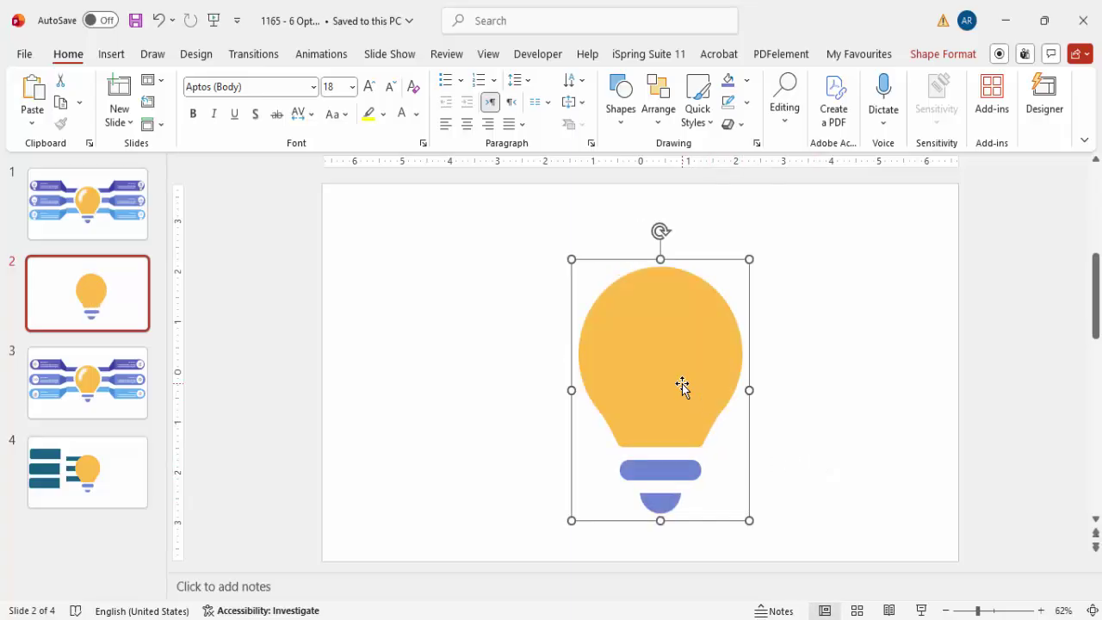
left_click_drag(674, 372, 650, 338)
left_click_drag(642, 289, 662, 287)
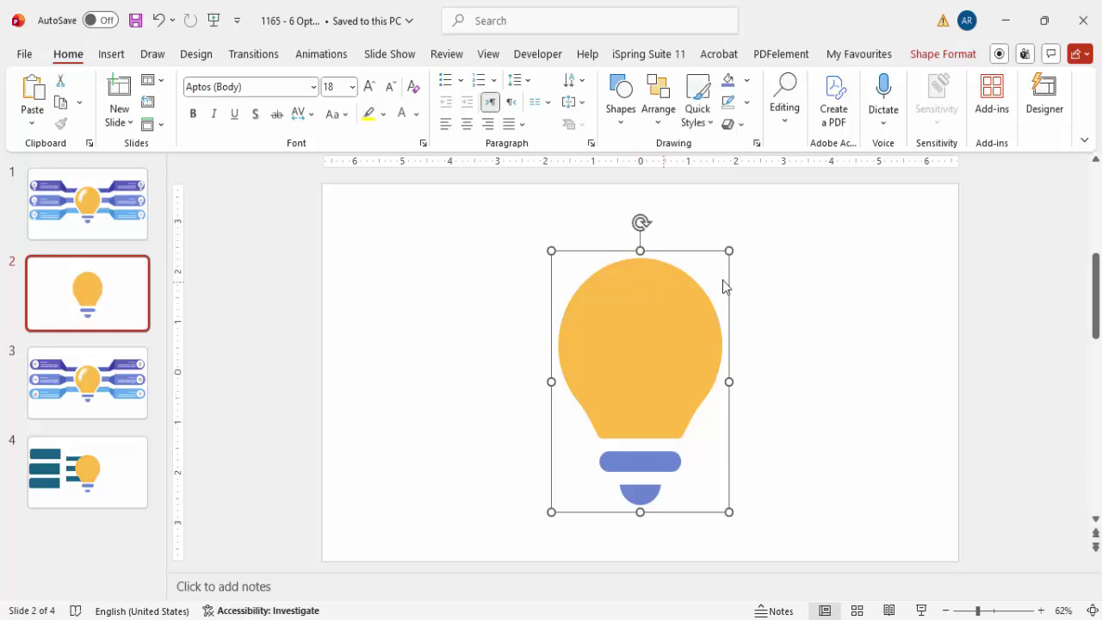
key("Escape")
left_click(121, 54)
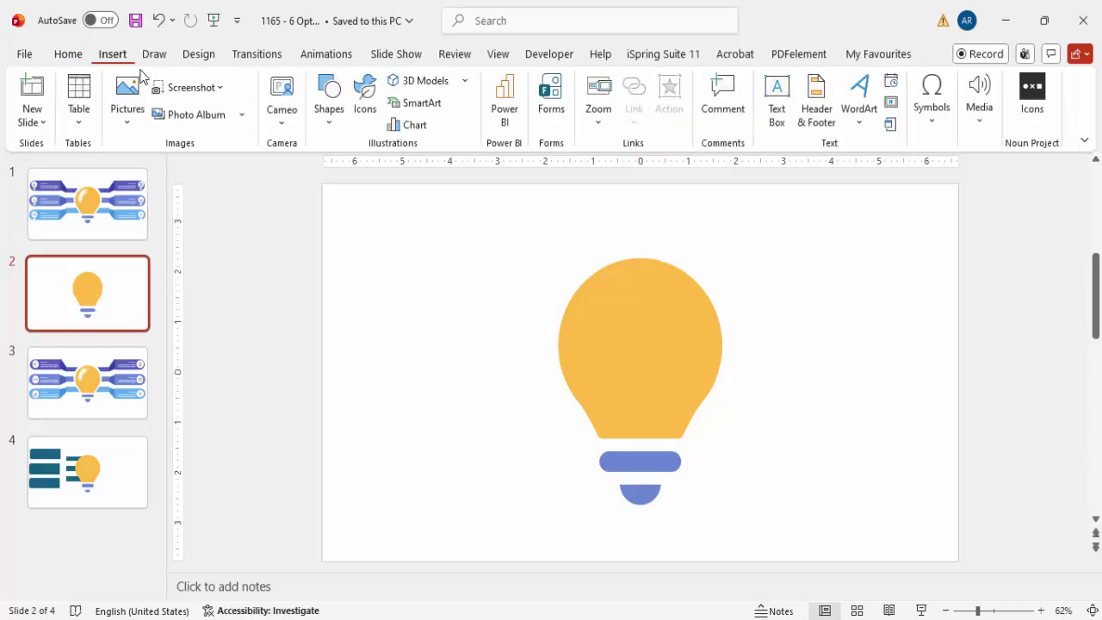
- Draw a top-rounded rectangle left of the bulb, rotate it horizontal, round its left end and lengthen it
left_click(328, 119)
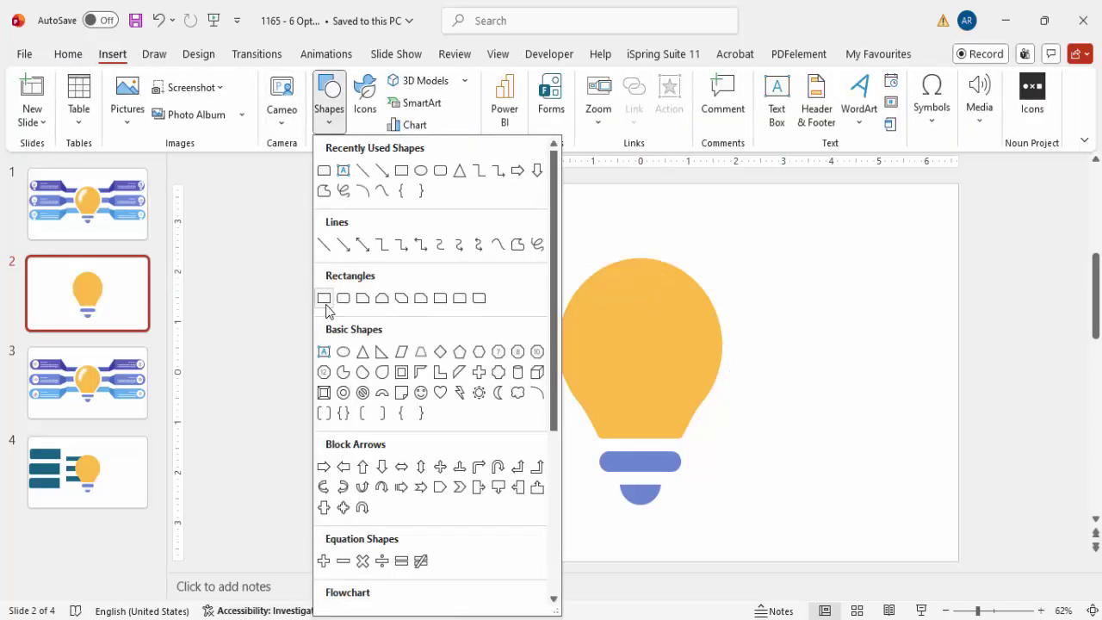
left_click(458, 298)
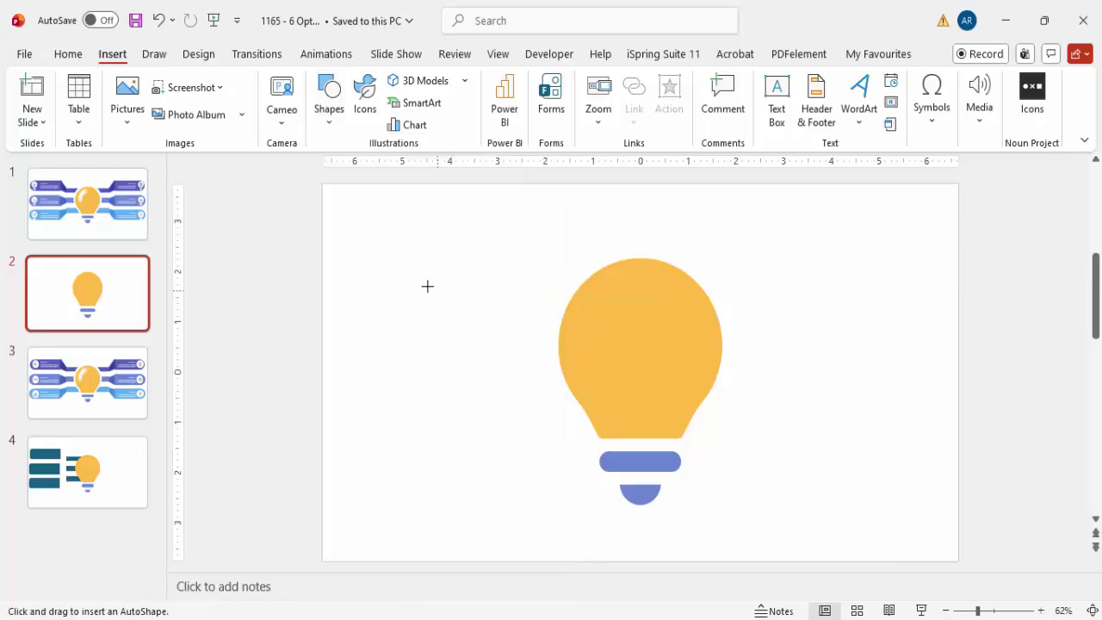
left_click_drag(356, 269, 416, 404)
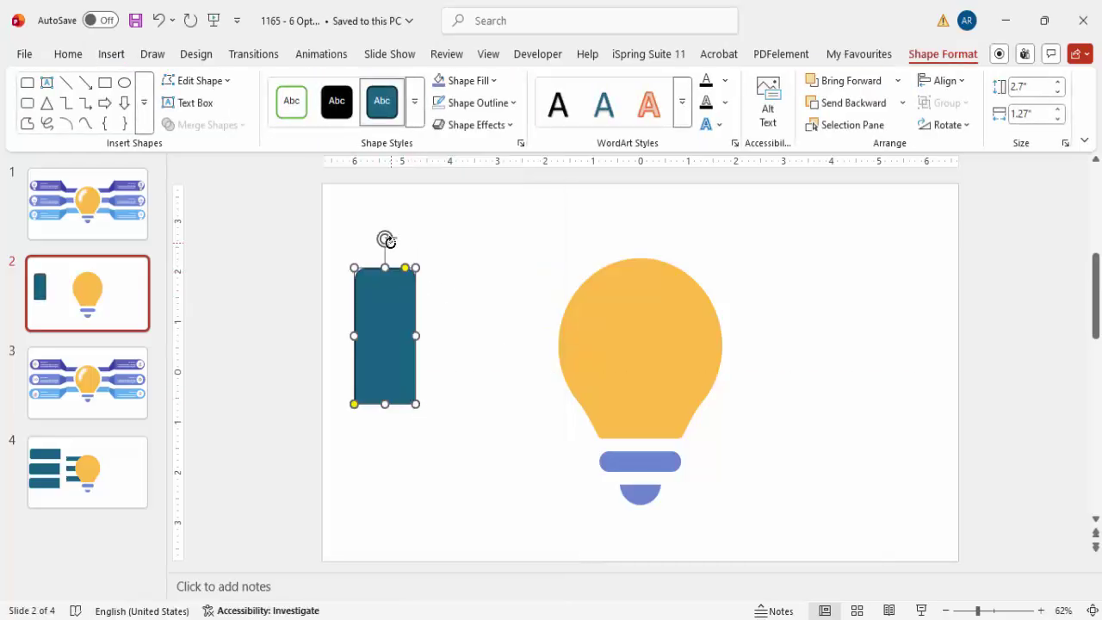
left_click_drag(384, 239, 383, 289)
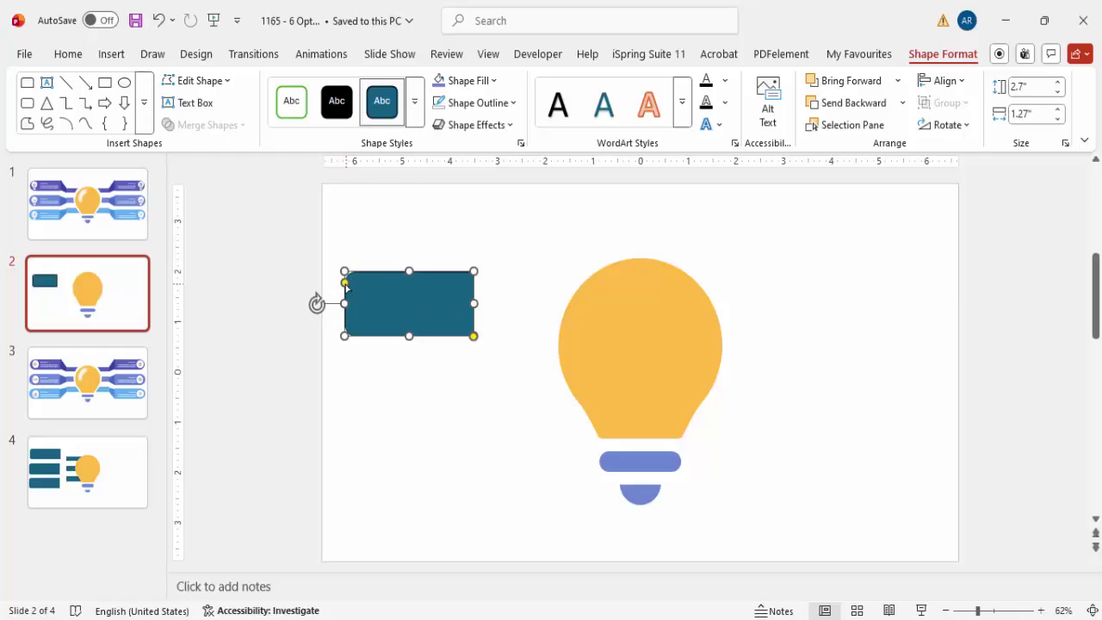
left_click_drag(345, 282, 344, 312)
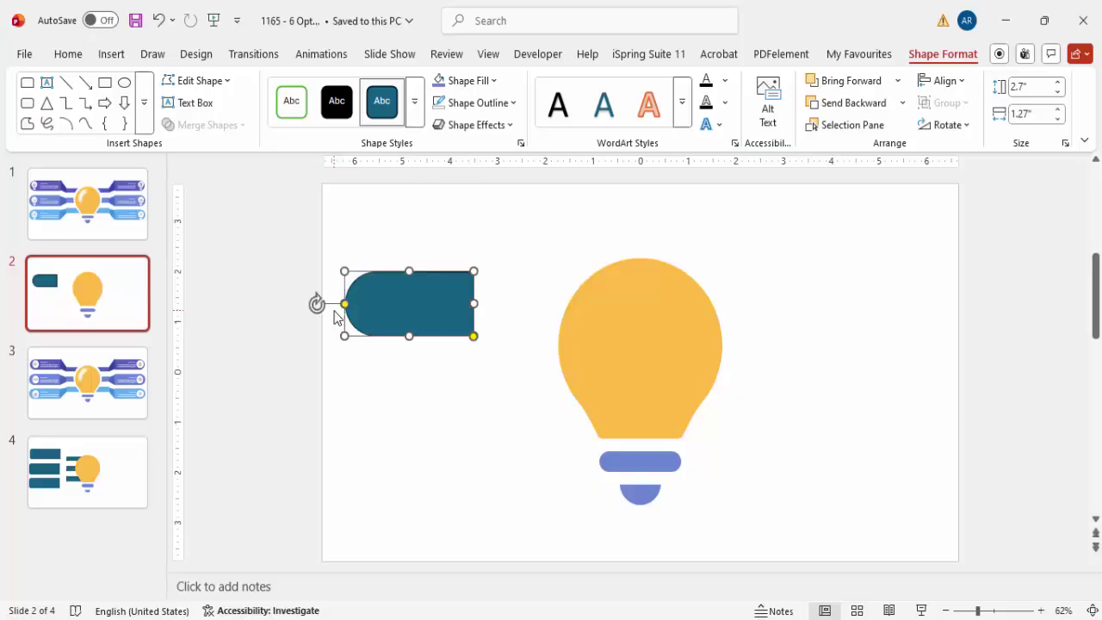
left_click_drag(424, 301, 476, 288)
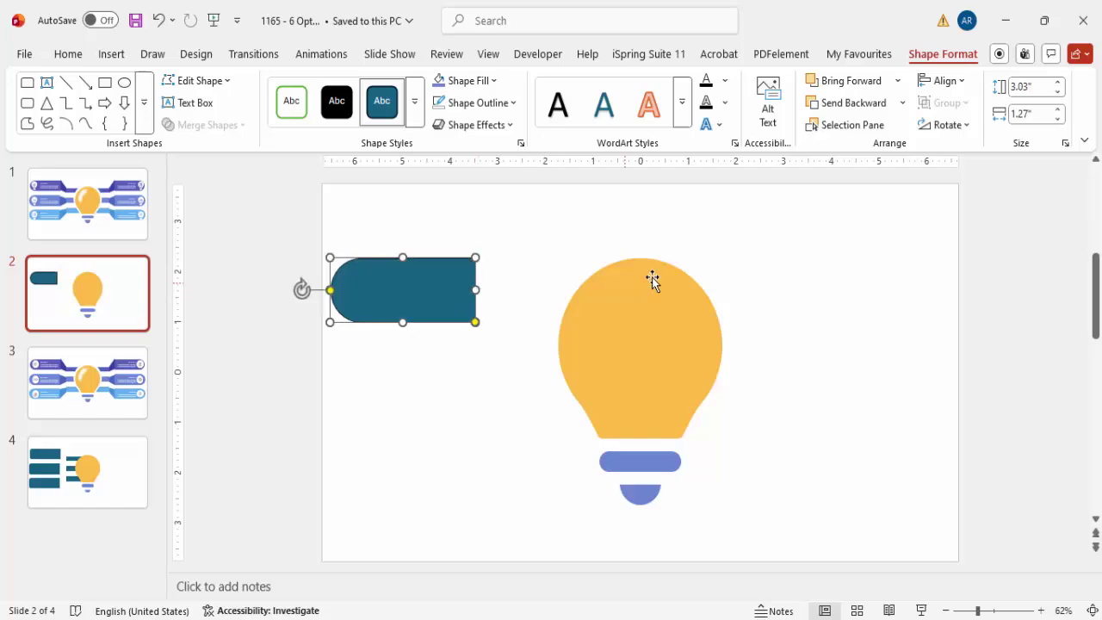
- Shrink the bulb slightly, shift it left, and nudge the teal tab into place
left_click(623, 311)
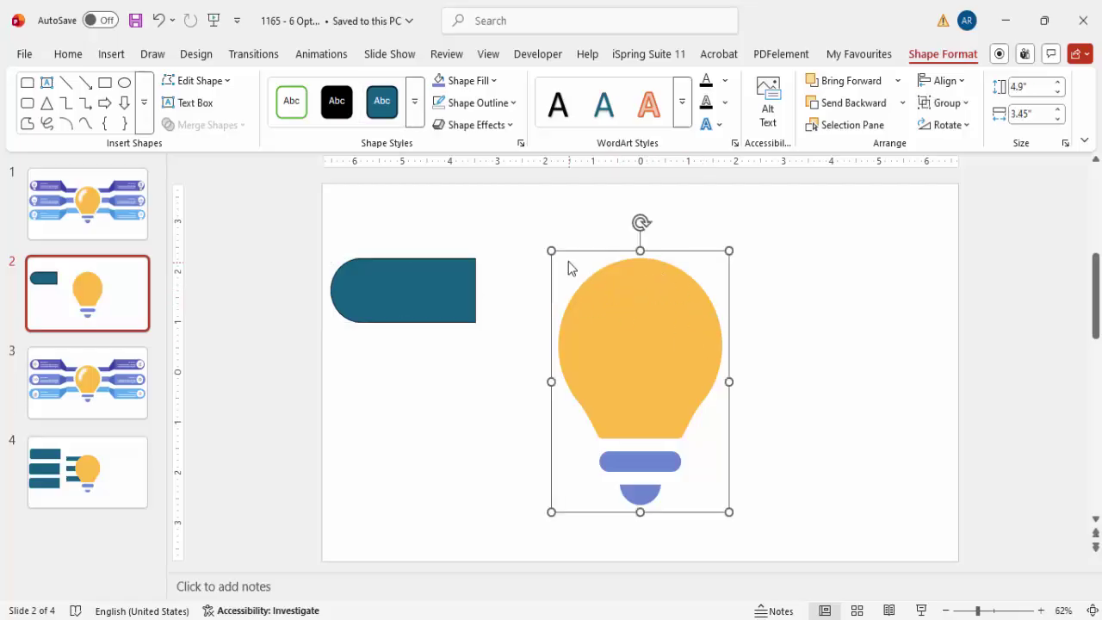
mouse_move(551, 250)
left_mouse_down()
mouse_move(568, 266)
mouse_move(556, 258)
left_mouse_up()
left_click_drag(628, 347, 625, 347)
left_click(434, 285)
left_click_drag(425, 284, 426, 281)
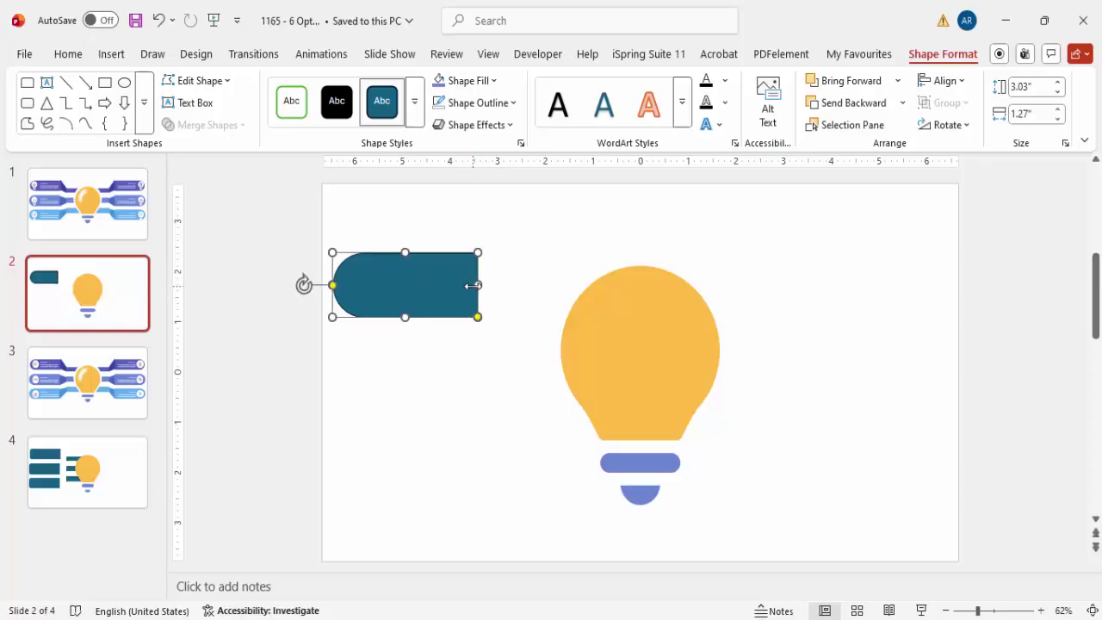
left_click(430, 362)
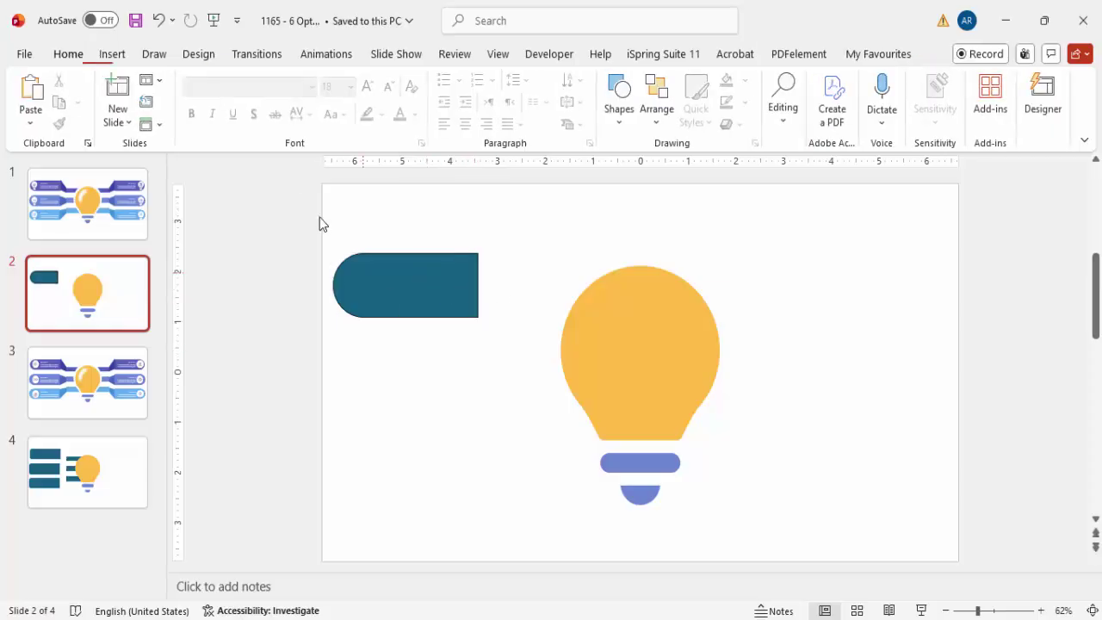
- Draw a small rectangle over the bulb's upper left and move the rounded tab up level with it
left_click(113, 55)
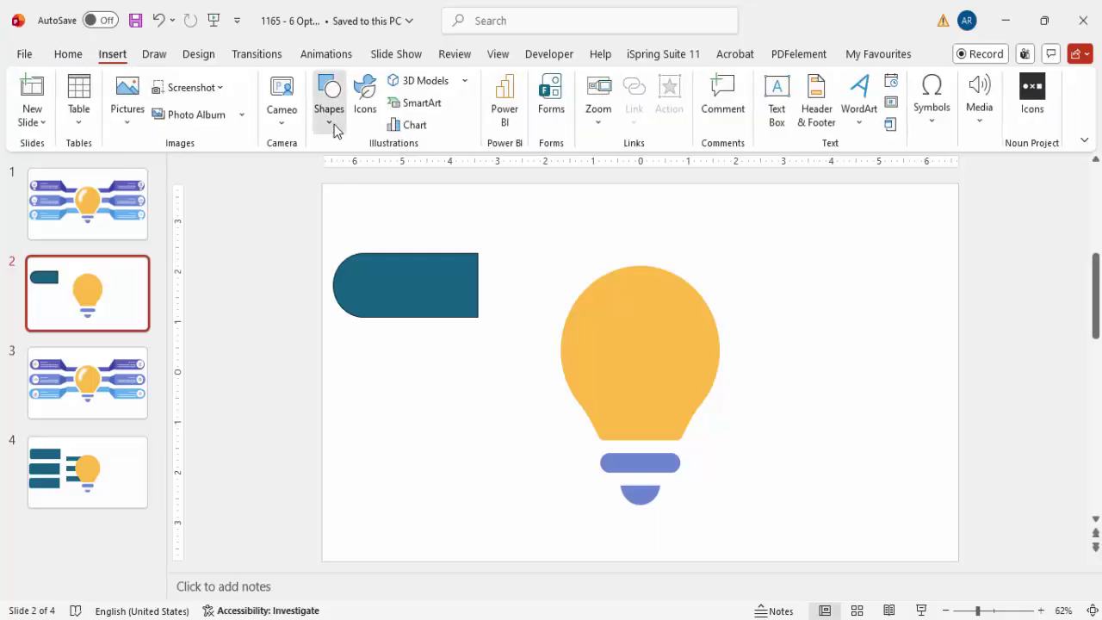
left_click(329, 121)
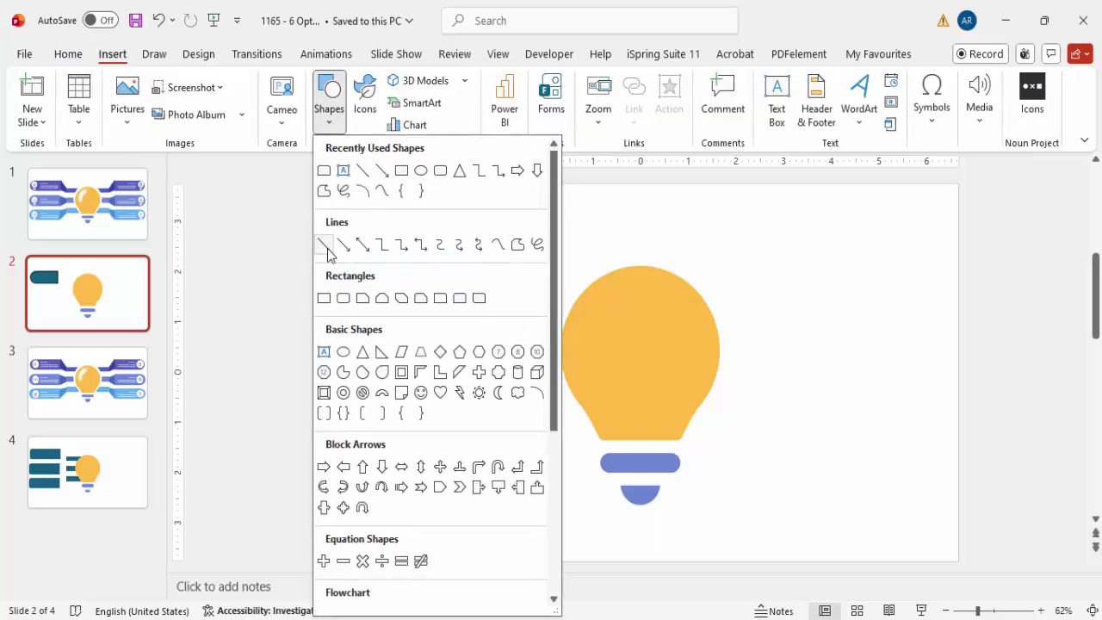
left_click(324, 299)
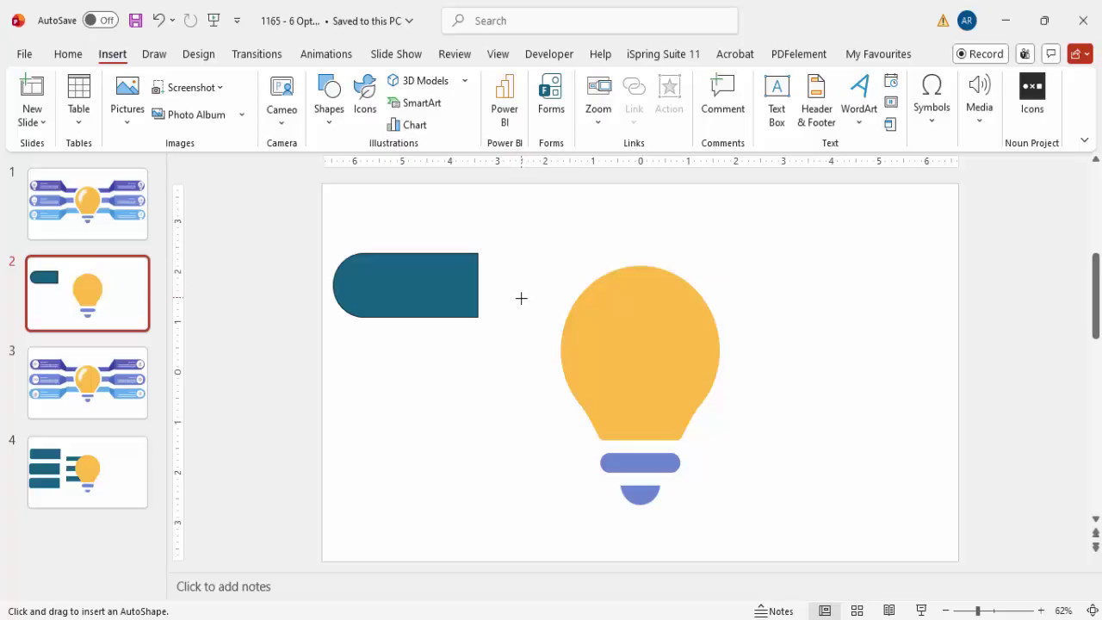
left_click_drag(532, 288, 601, 288)
left_click_drag(446, 285, 450, 257)
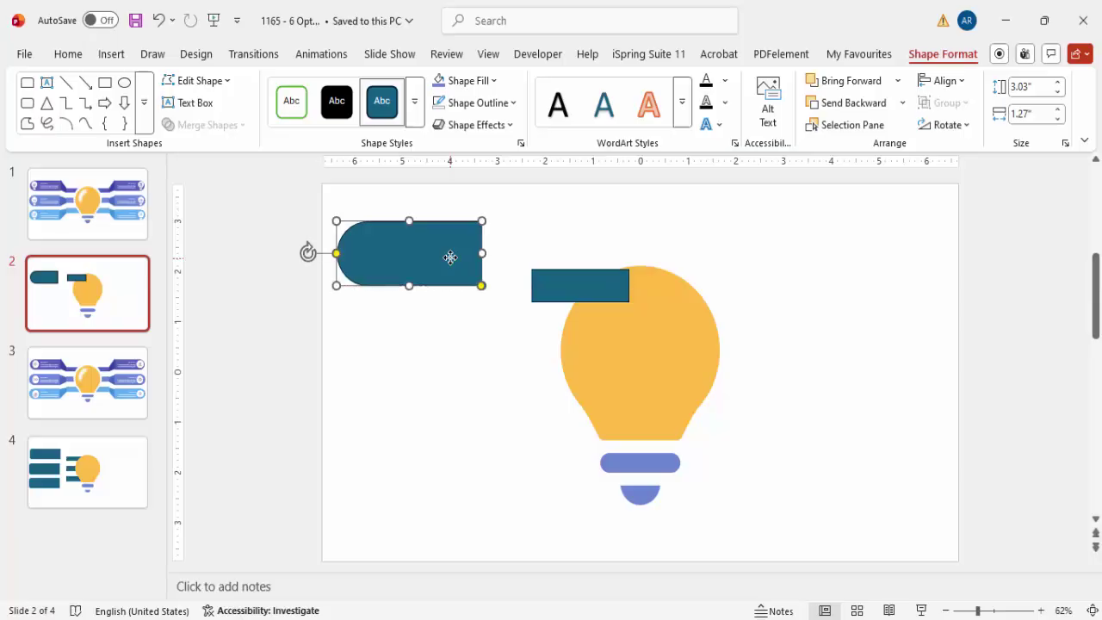
- Remove the outlines from both the small rectangle and the rounded tab
left_click(548, 289, "shift")
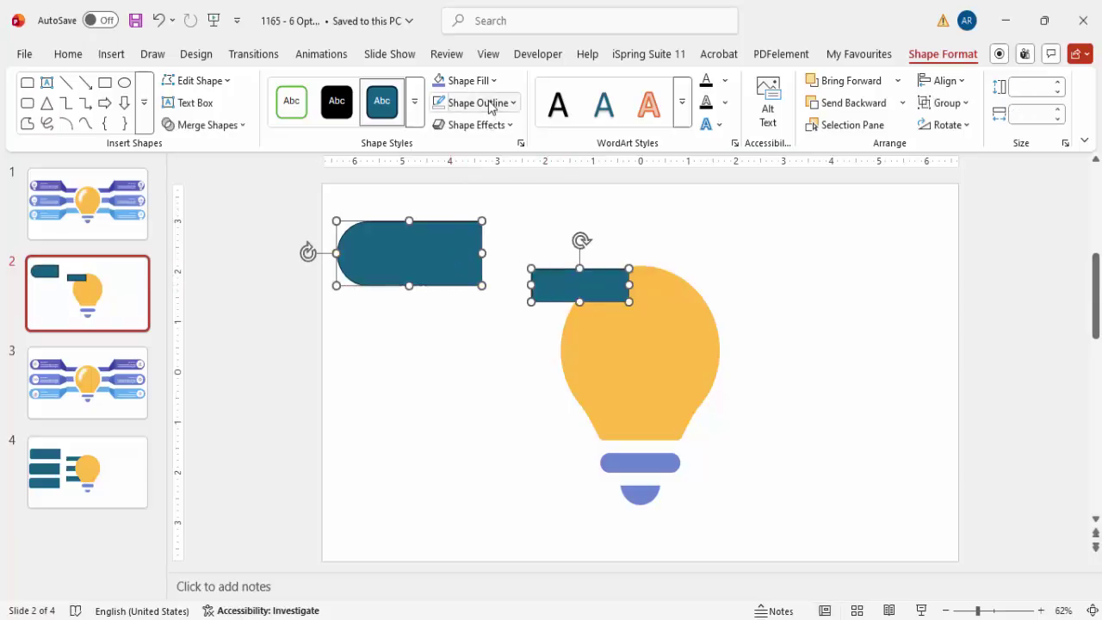
left_click(490, 103)
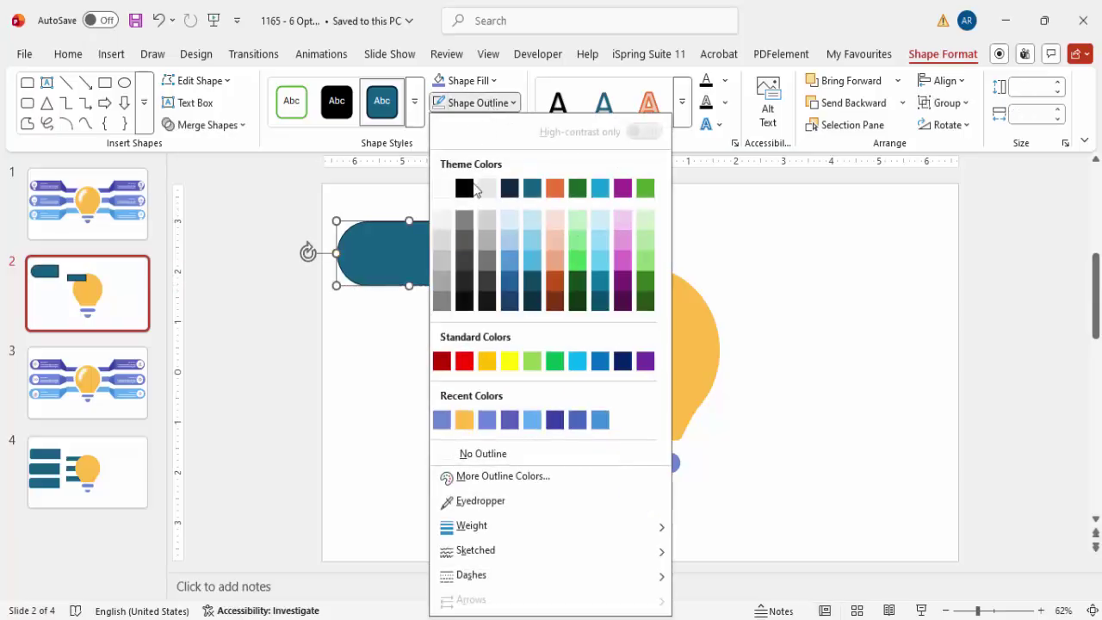
left_click(482, 454)
left_click(728, 264)
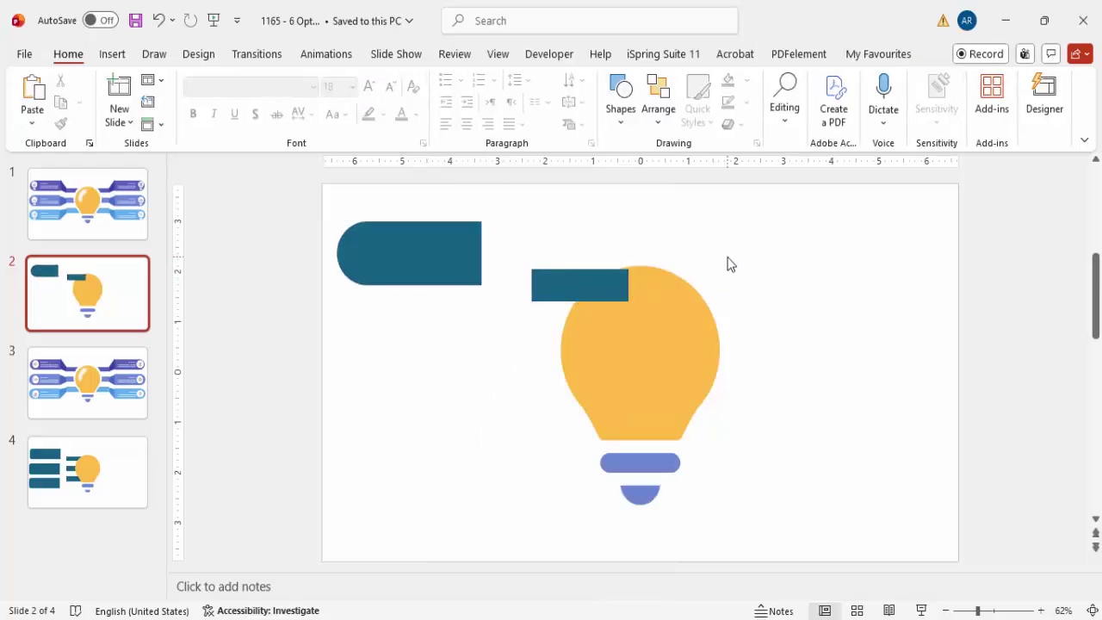
left_click(422, 266)
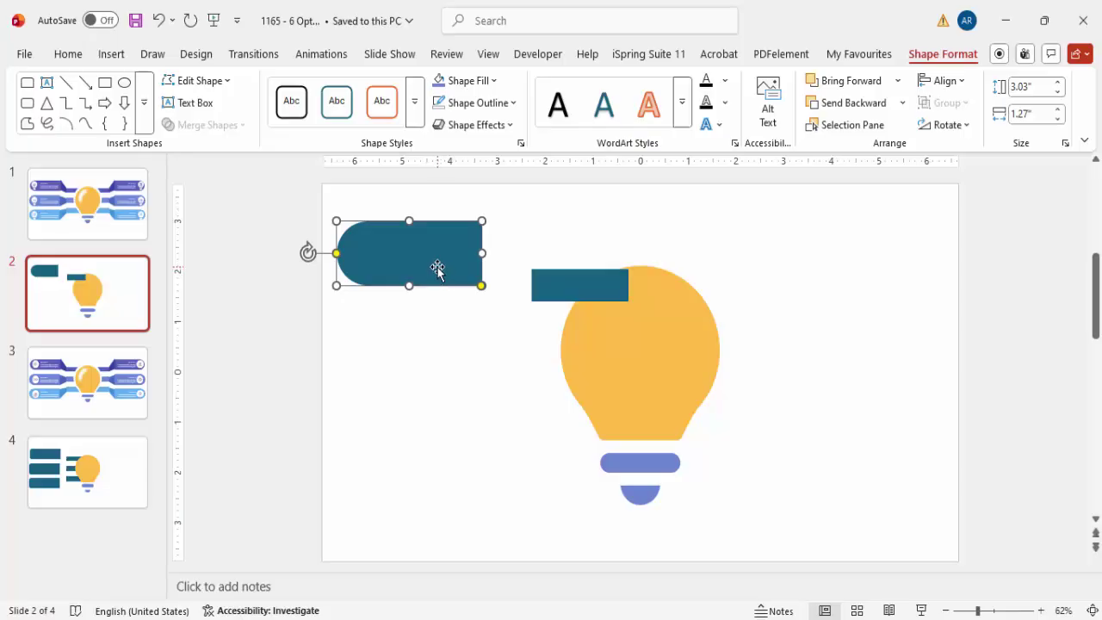
- Copy the tab into three stacked tabs, copy the bar twice down the bulb's edge, and zoom to ~148%
left_click_drag(437, 268, 444, 446)
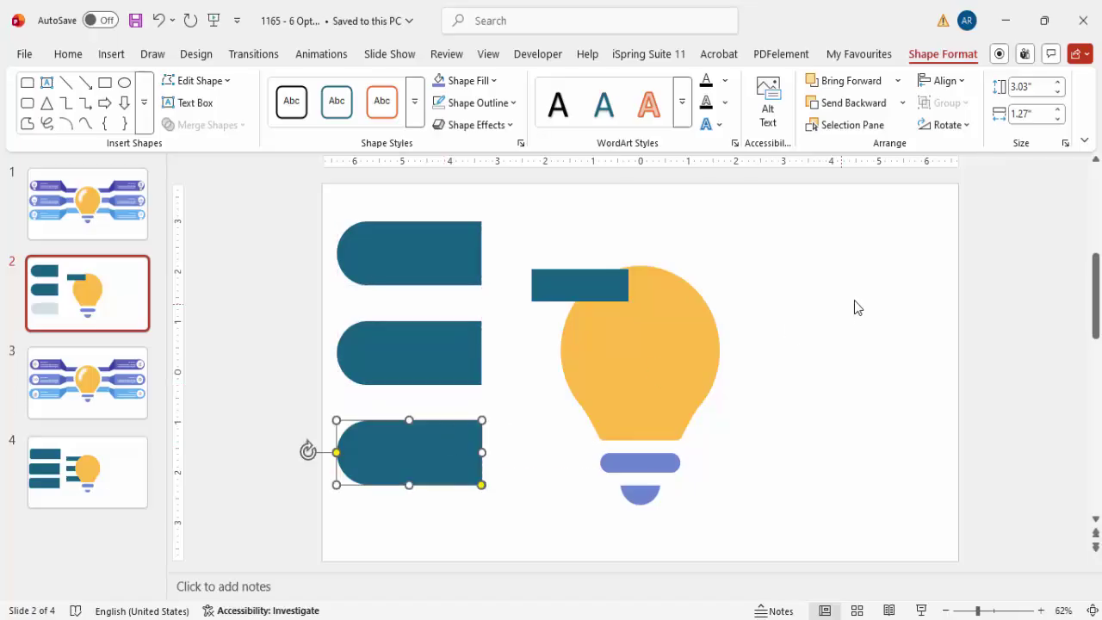
left_click(550, 283)
left_click_drag(605, 290, 562, 350)
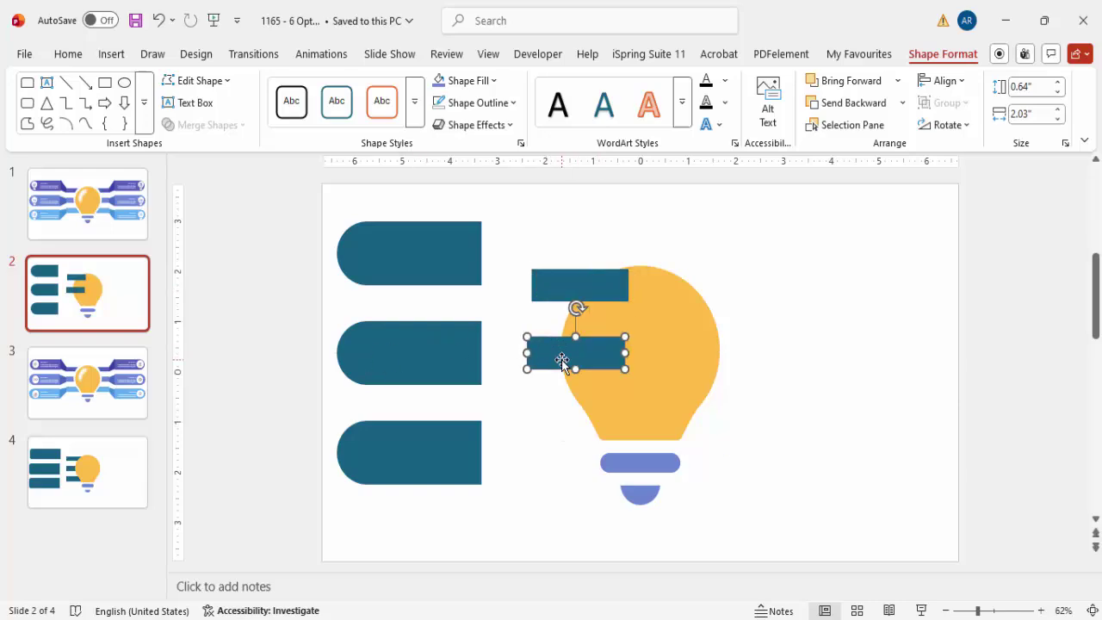
left_click_drag(568, 367, 561, 419)
left_click_drag(562, 423, 578, 423)
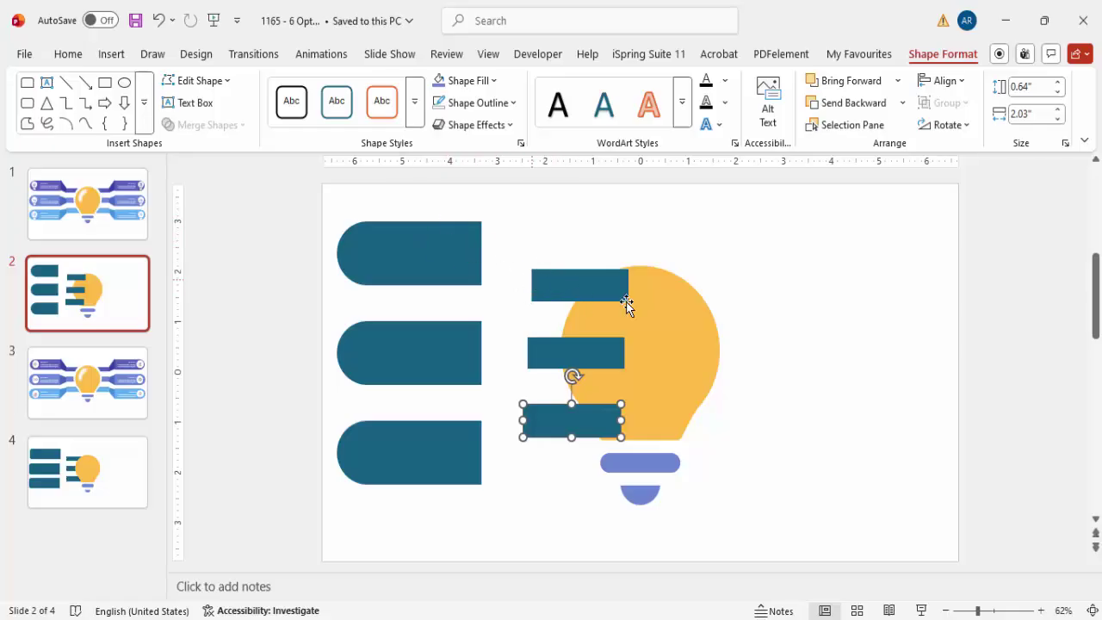
left_click(759, 251)
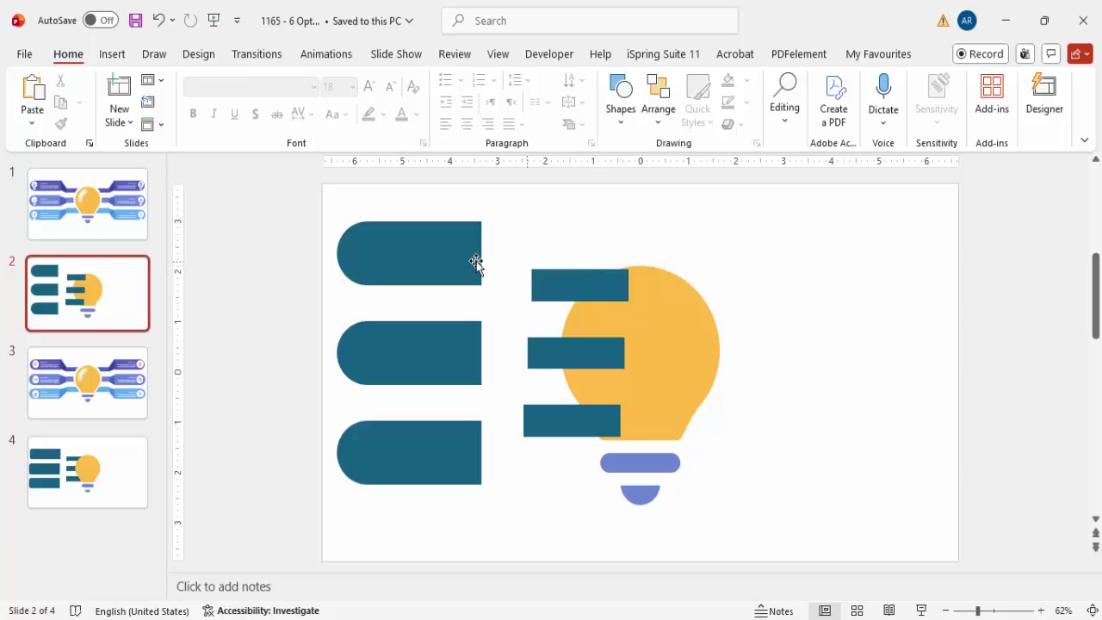
left_click(1004, 613)
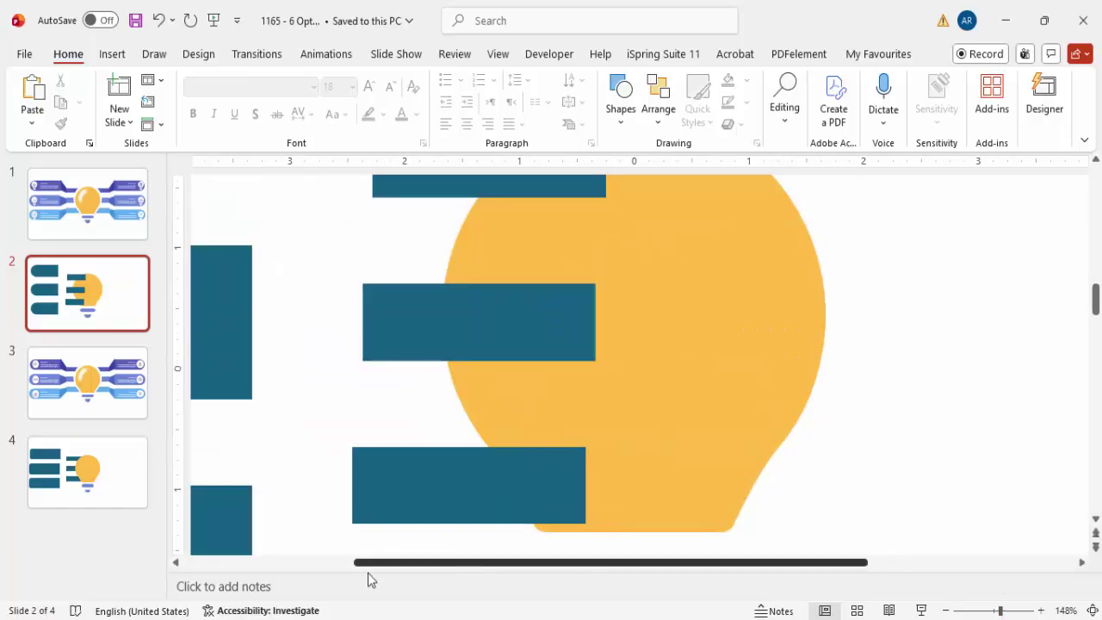
- Draw a closed freeform connector from the top tab's right corners to the top bar's bottom-left corner
scroll(500, 468, "left", 4)
scroll(498, 434, "up", 4)
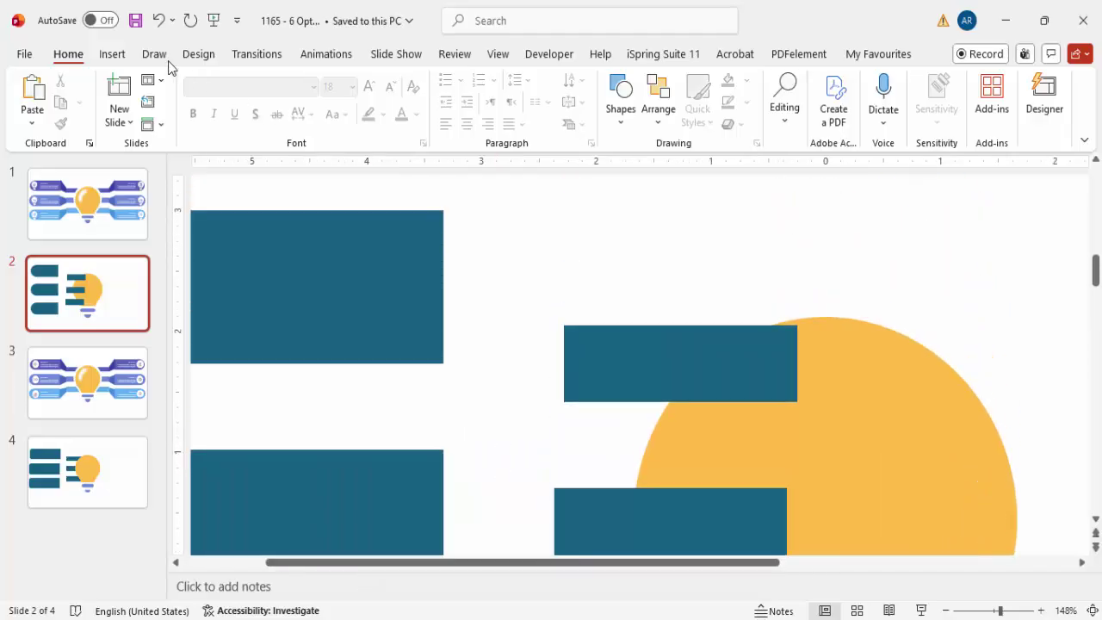
left_click(112, 54)
left_click(328, 99)
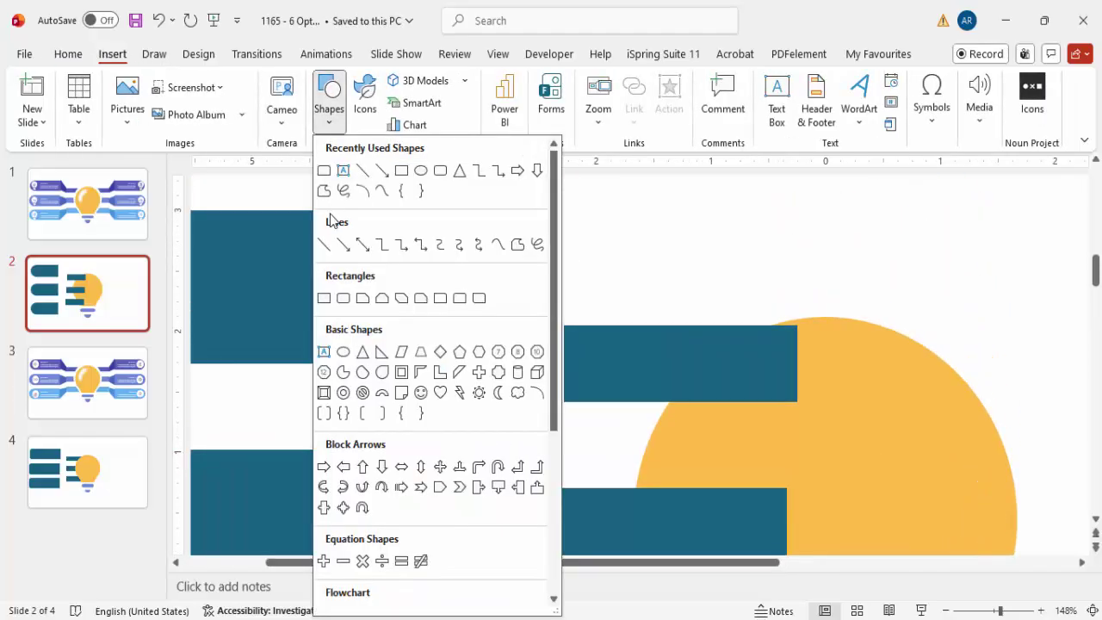
left_click(517, 245)
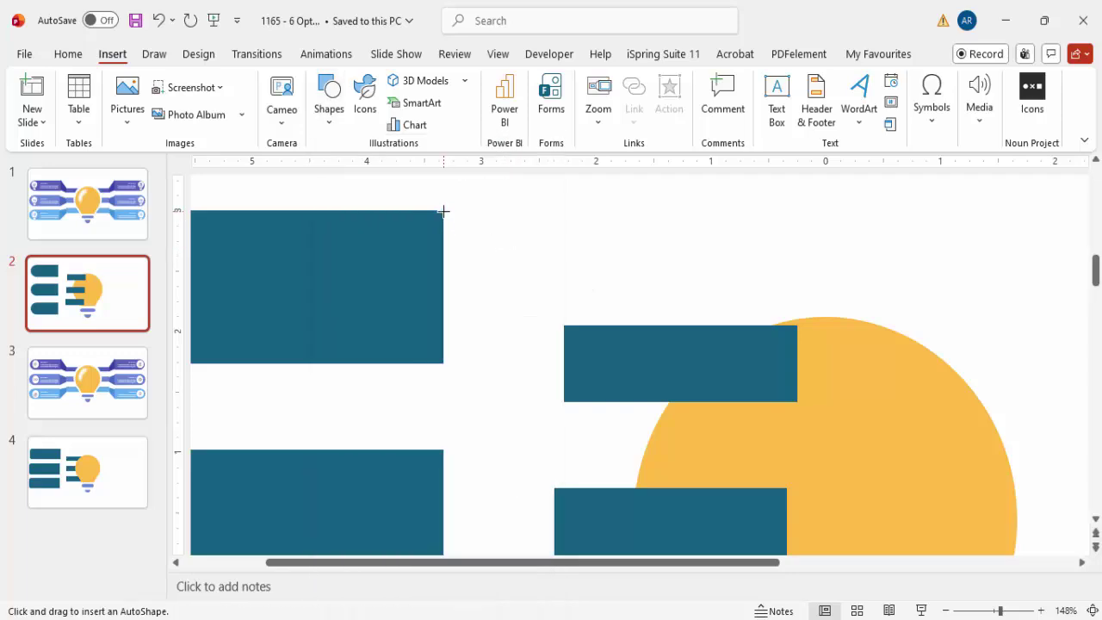
left_click(443, 211)
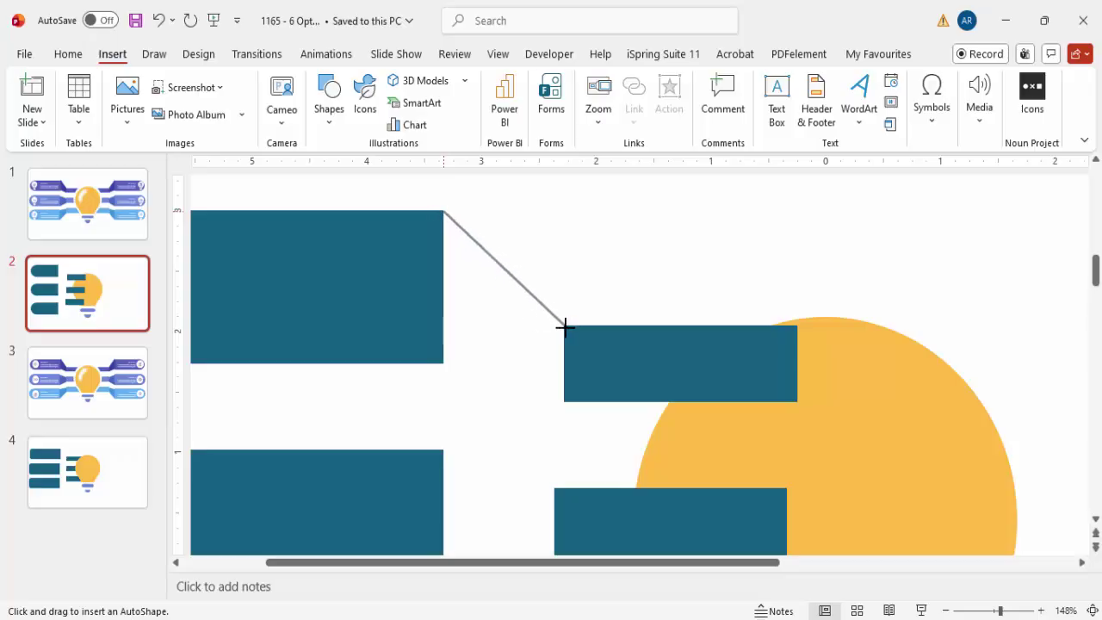
left_click(564, 401)
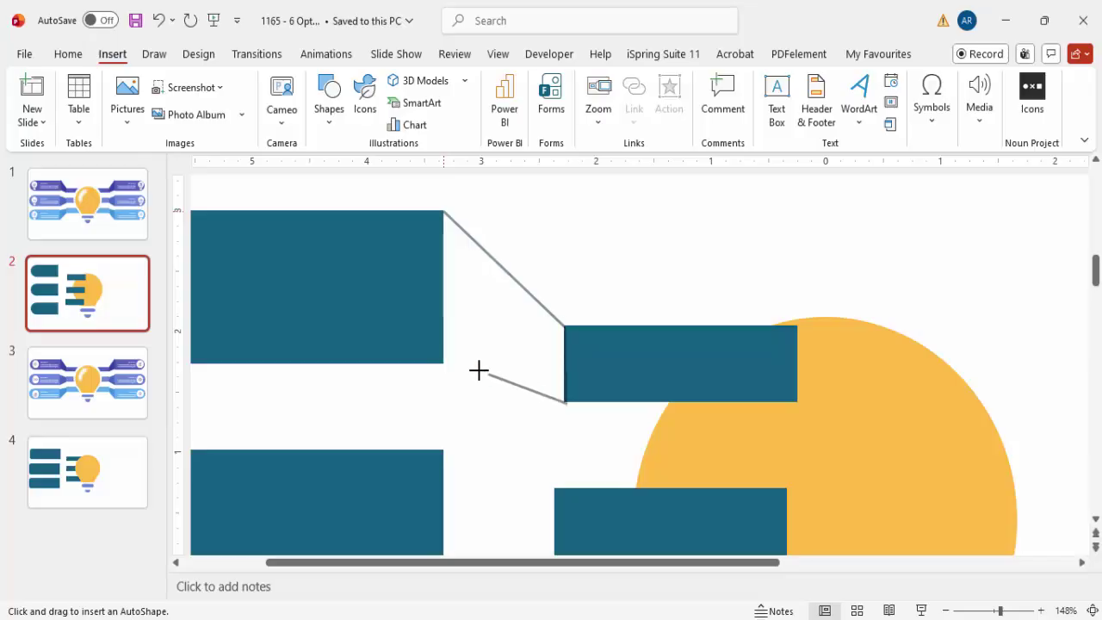
left_click(444, 364)
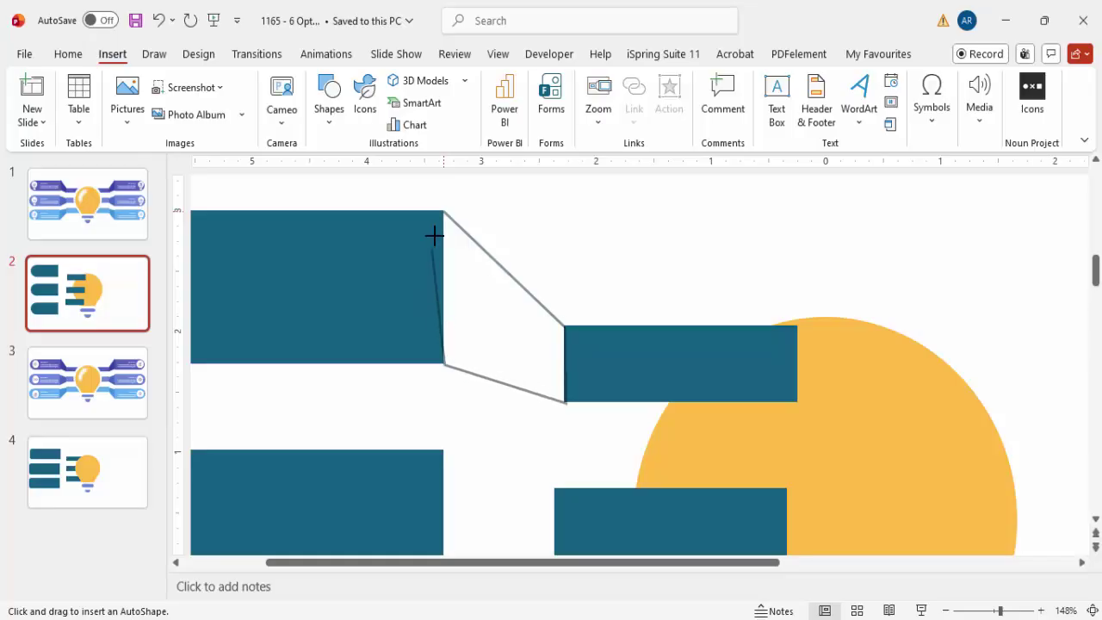
left_click(443, 212)
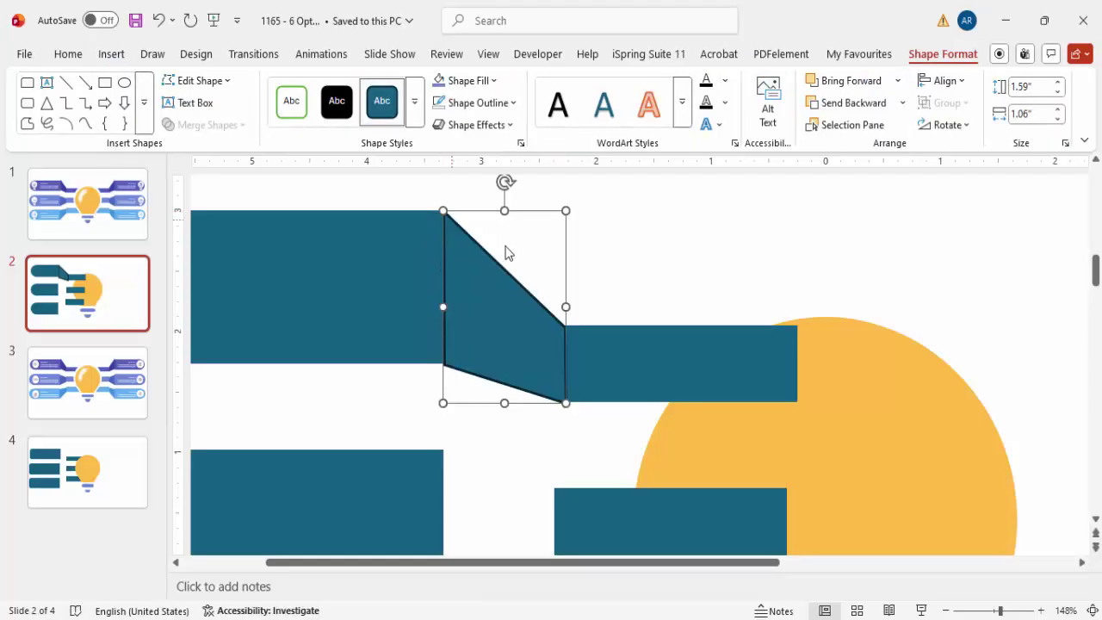
- Remove the connector's outline and check its corner points with Edit Points
left_click(472, 107)
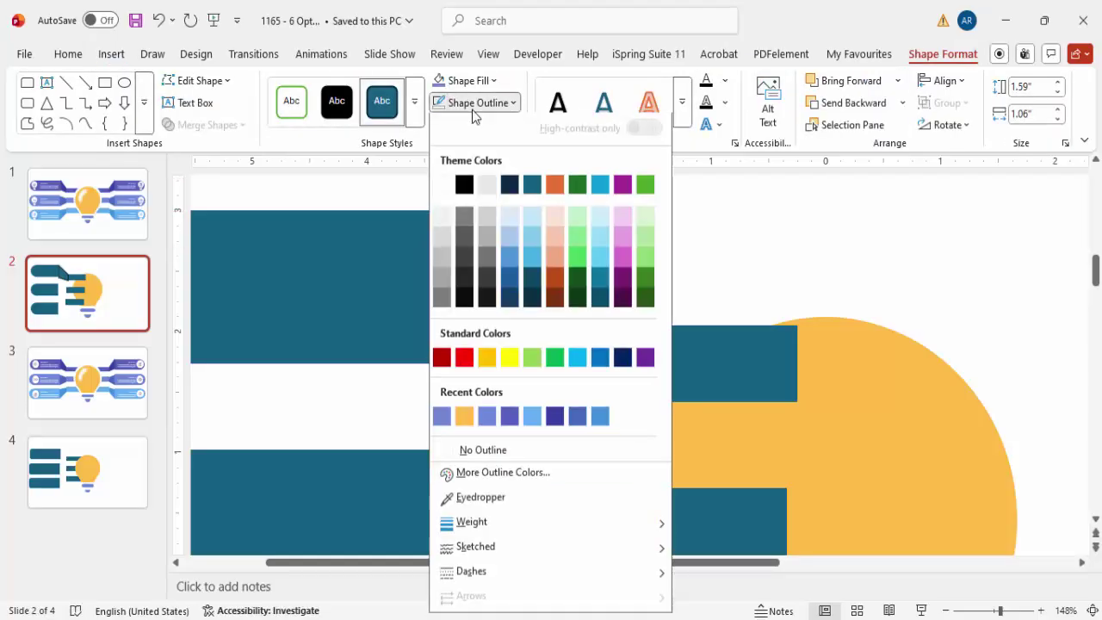
left_click(515, 451)
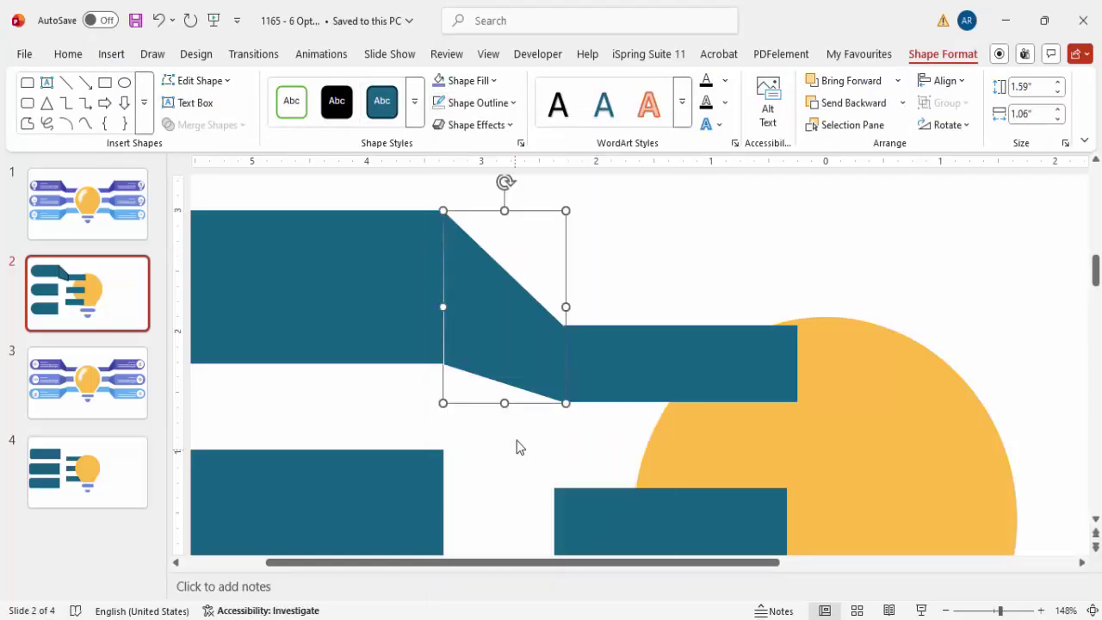
left_click(617, 293)
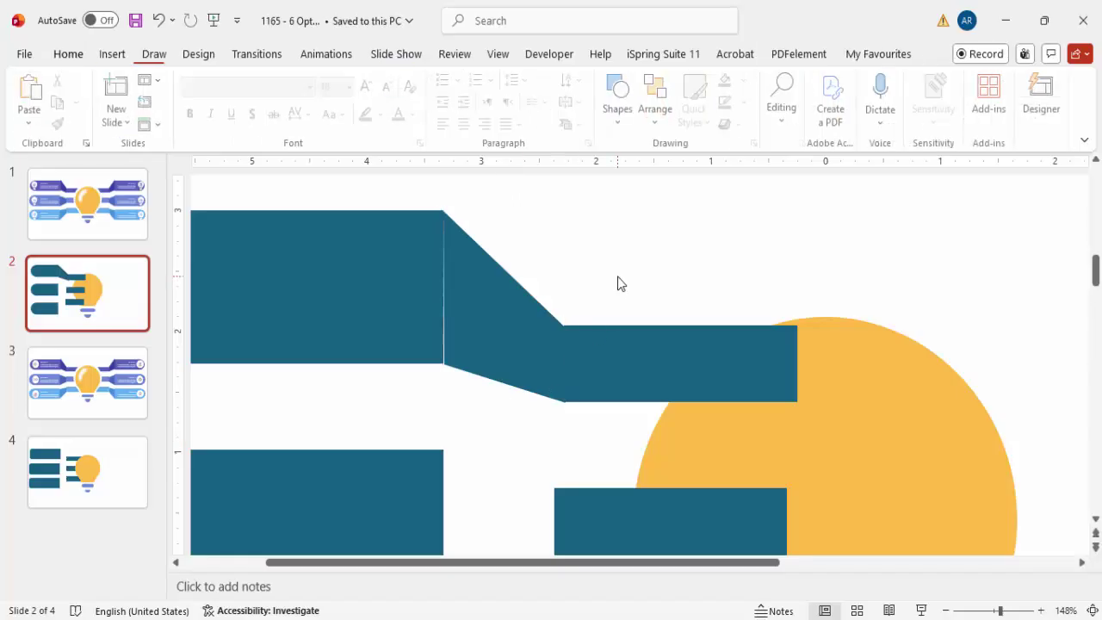
right_click(478, 309)
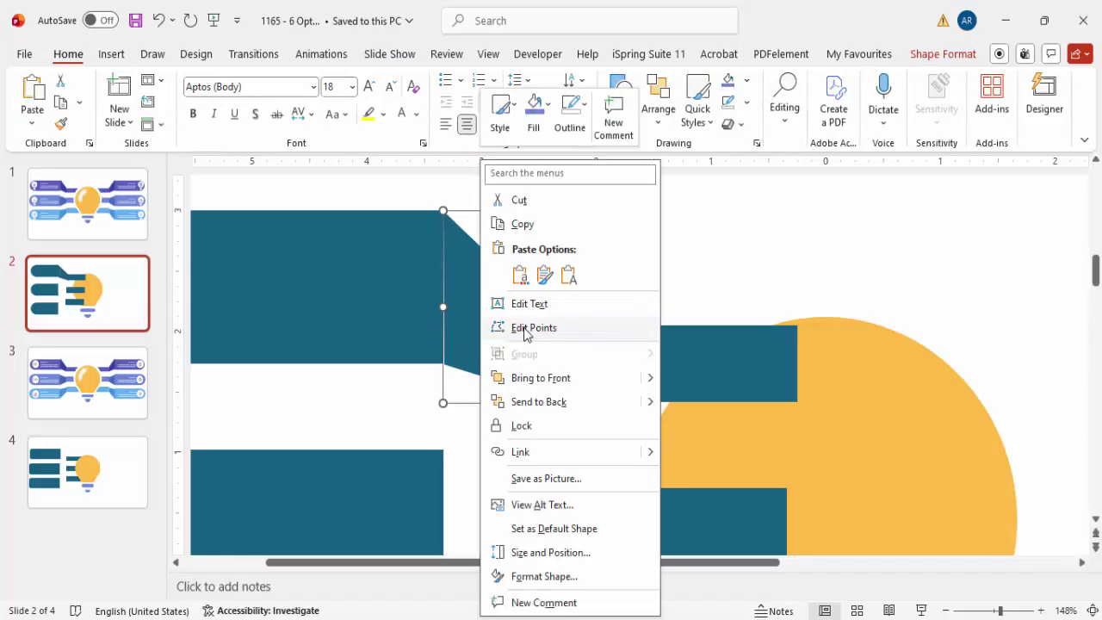
left_click(527, 327)
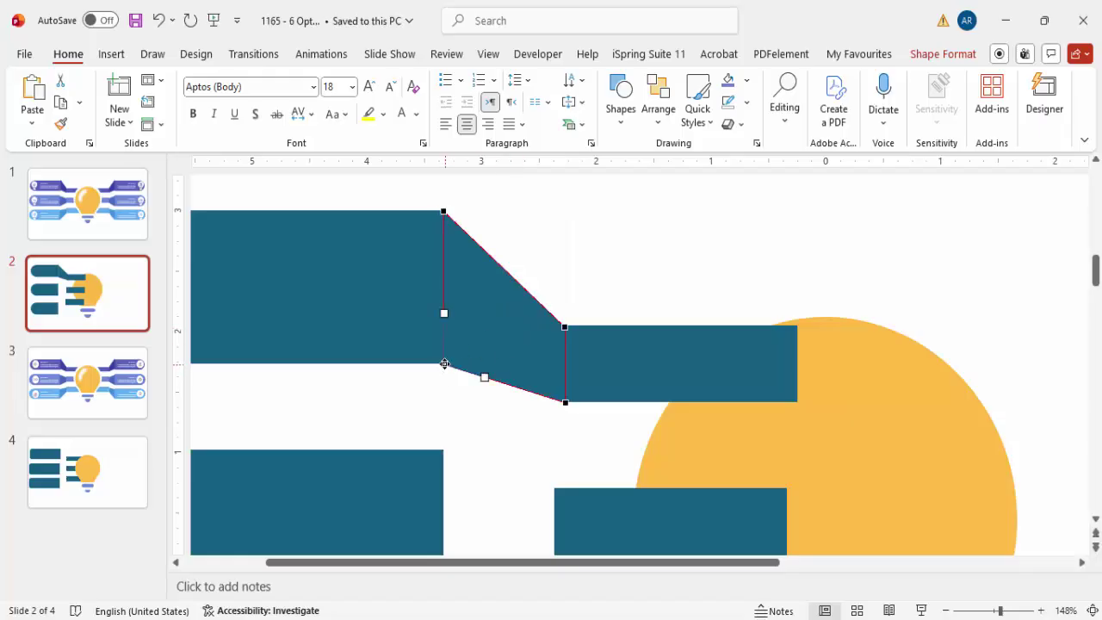
left_click(574, 255)
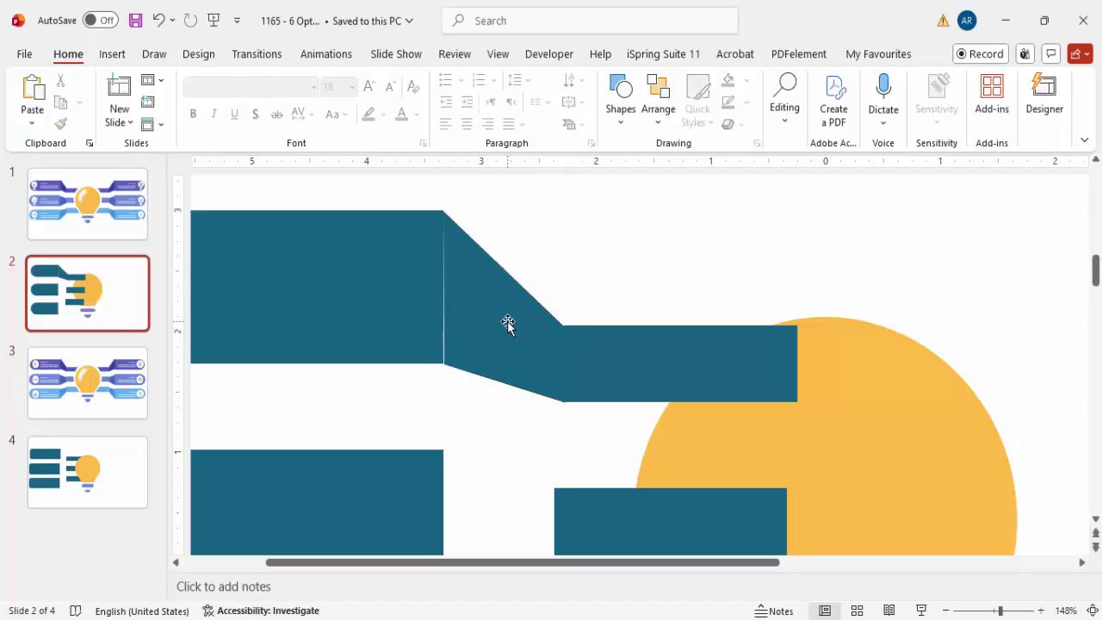
scroll(507, 321, "down", 3)
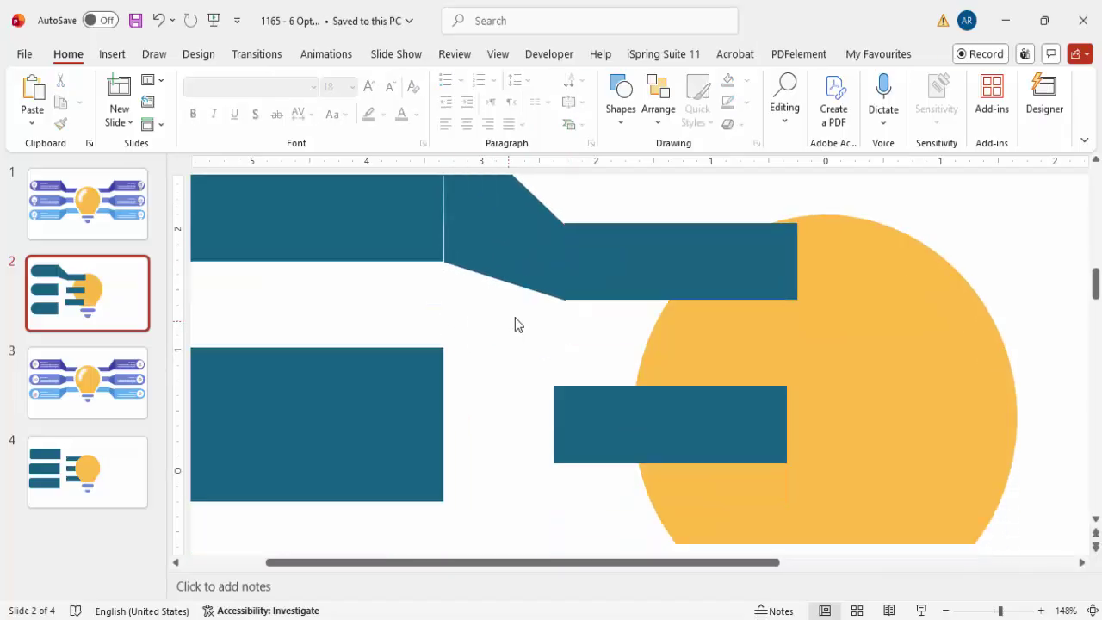
- Draw a four-corner freeform connector between the middle tab and middle bar, with no outline
left_click(112, 54)
left_click(330, 121)
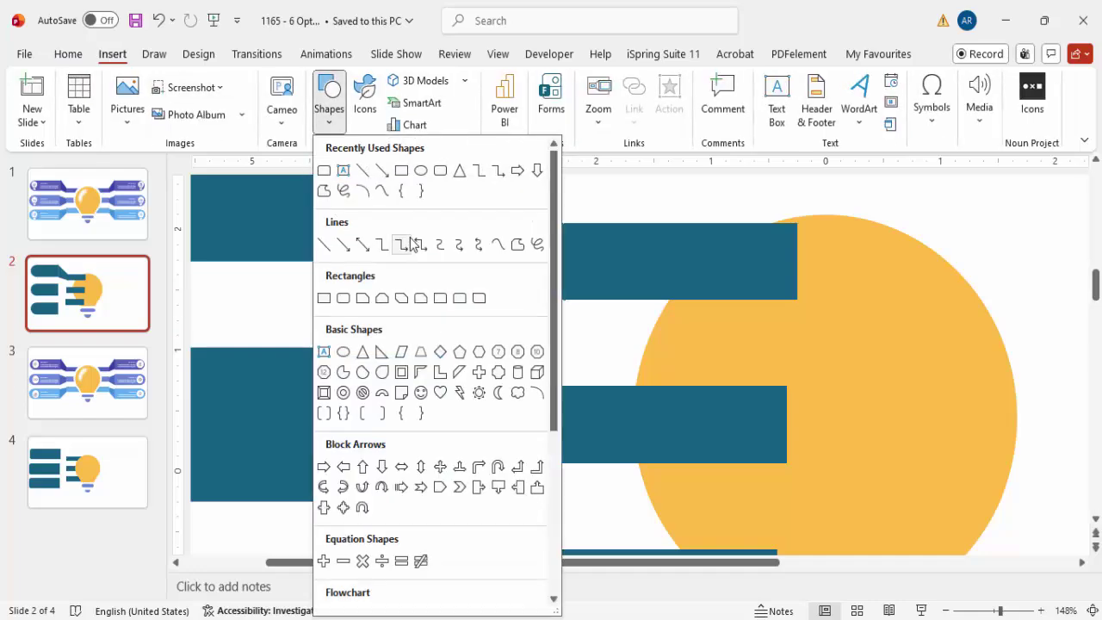
left_click(518, 247)
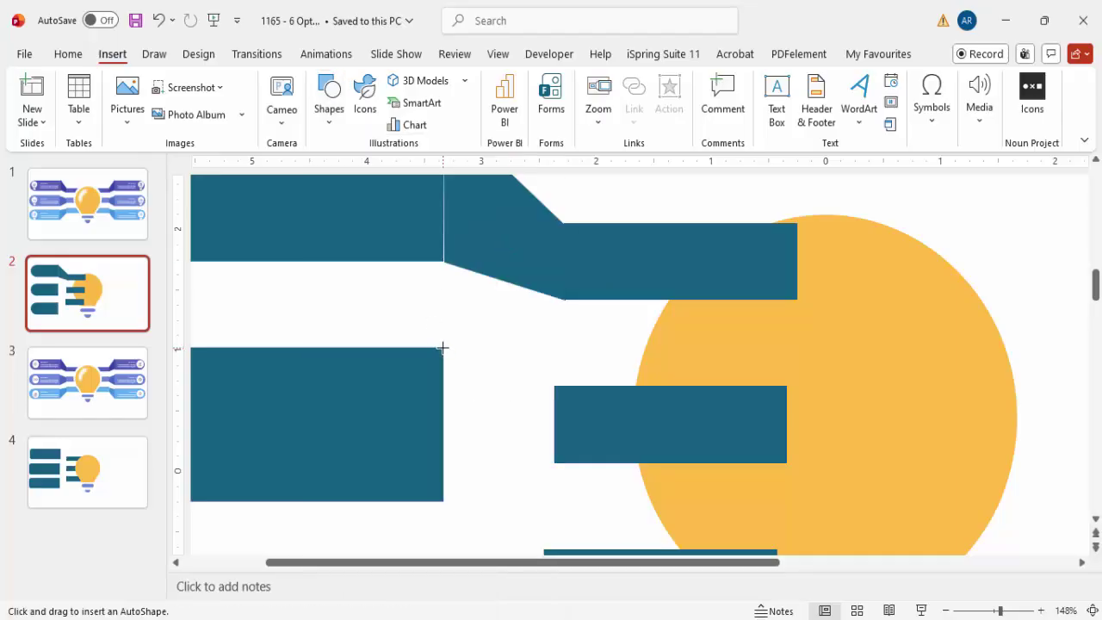
left_click(443, 348)
left_click(554, 386)
left_click(555, 464)
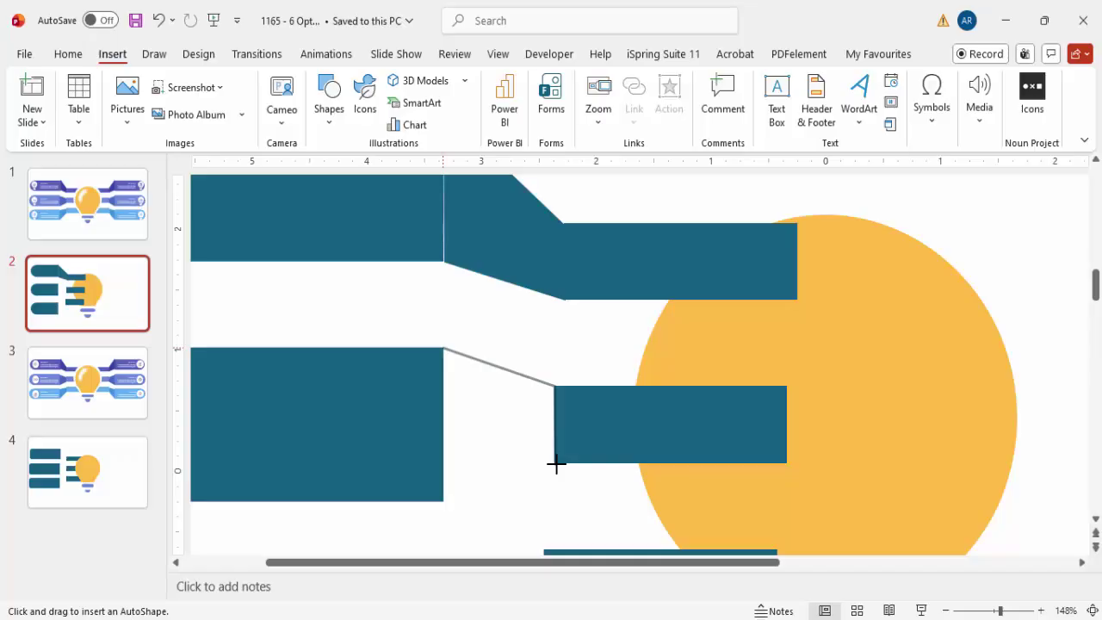
left_click(443, 499)
left_click(442, 348)
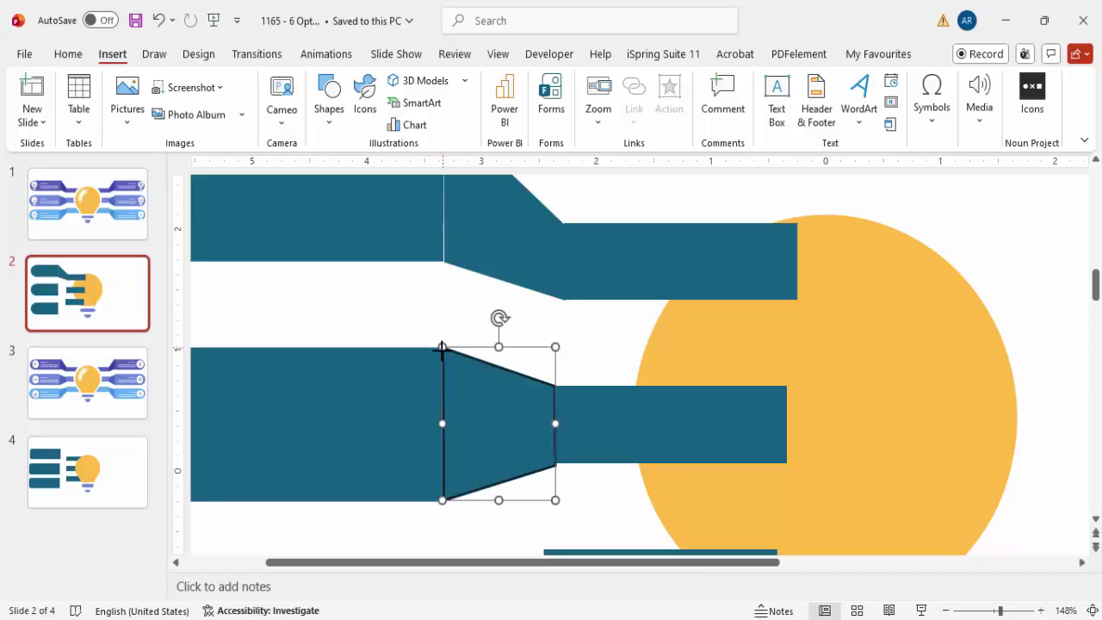
left_click(461, 102)
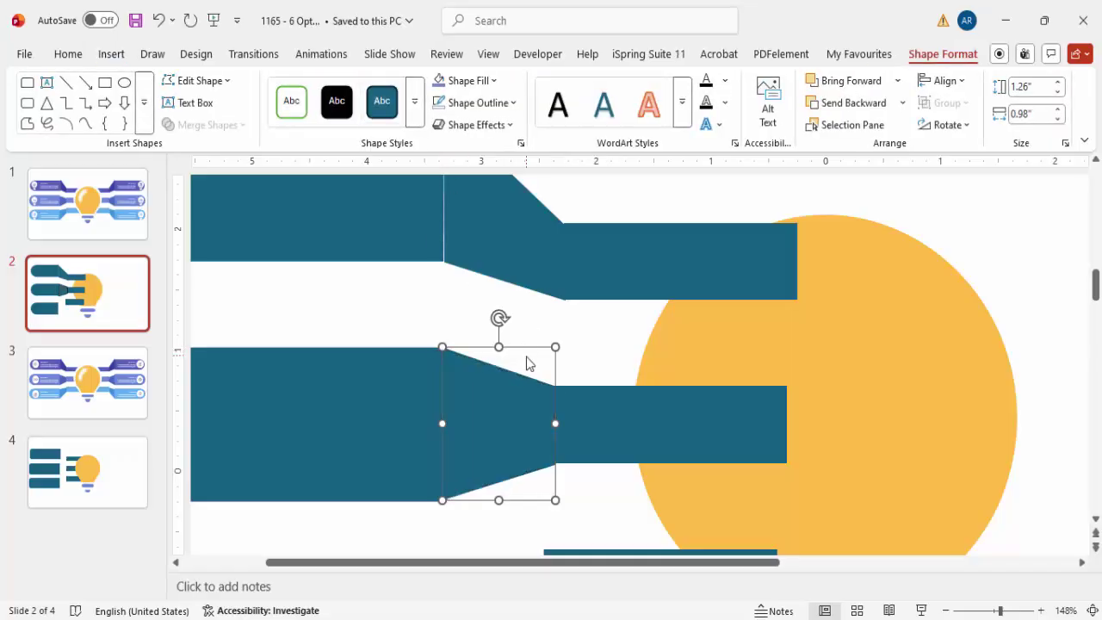
scroll(526, 364, "down", 4)
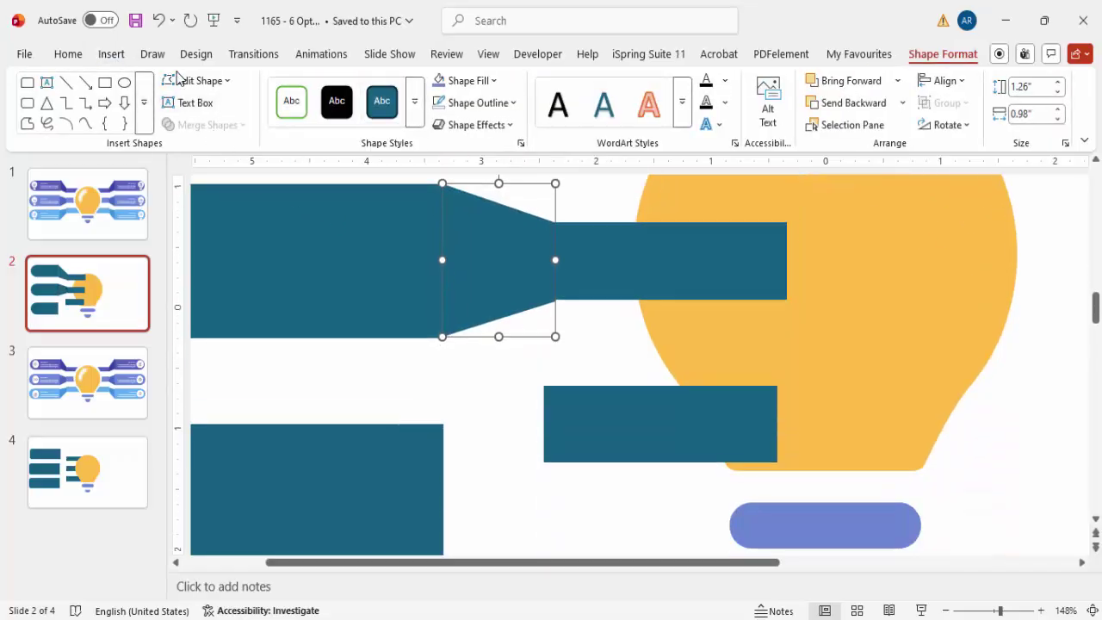
left_click(112, 57)
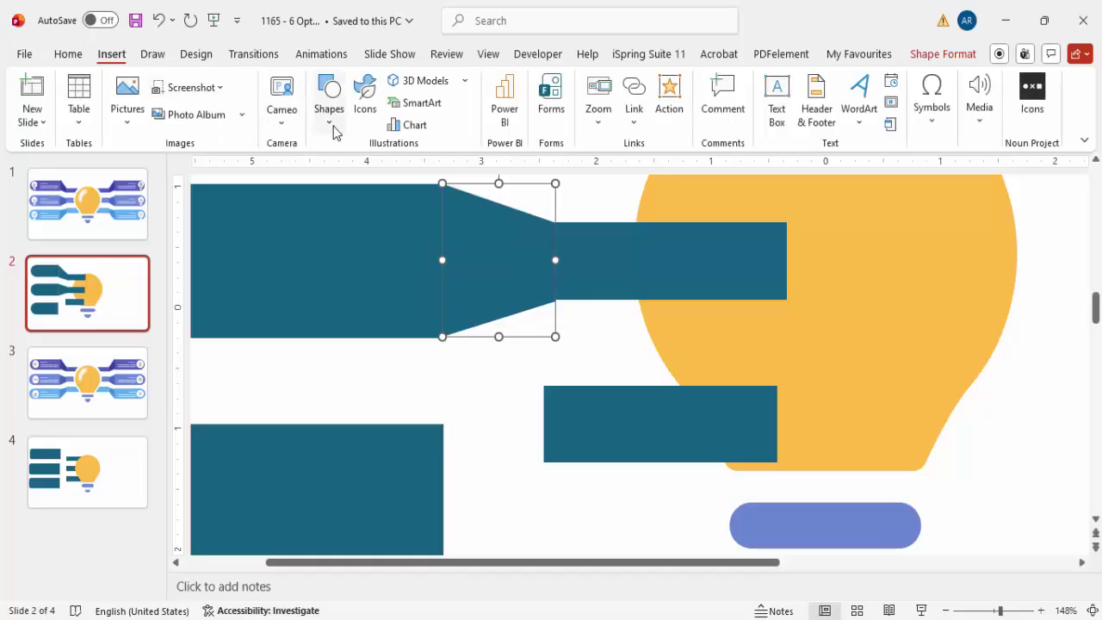